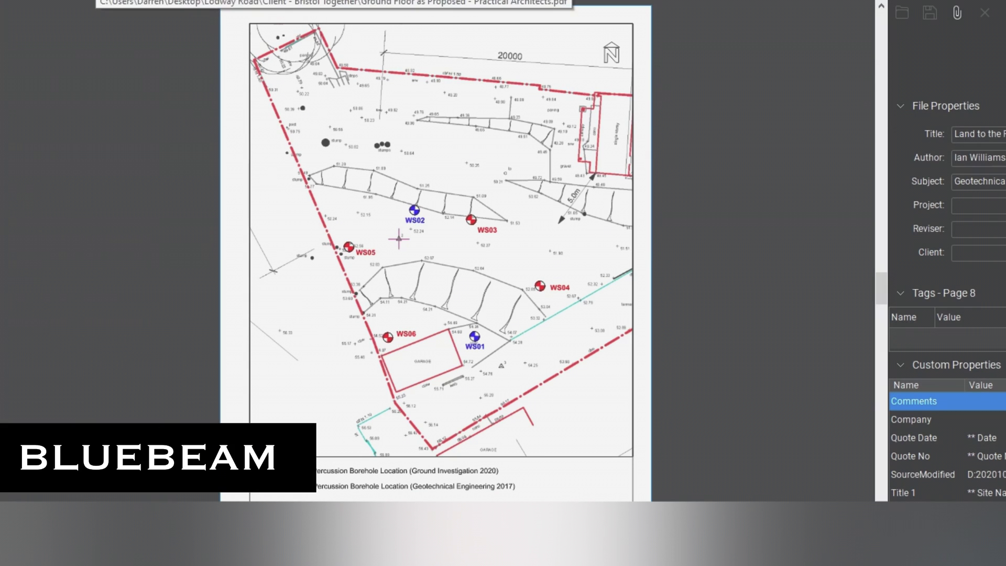
Take a polygonal snapshot of the proposed site plan, enclosing the blue site boundary, plots 28 and 30 and the adjoining road.
right_click(1, 198)
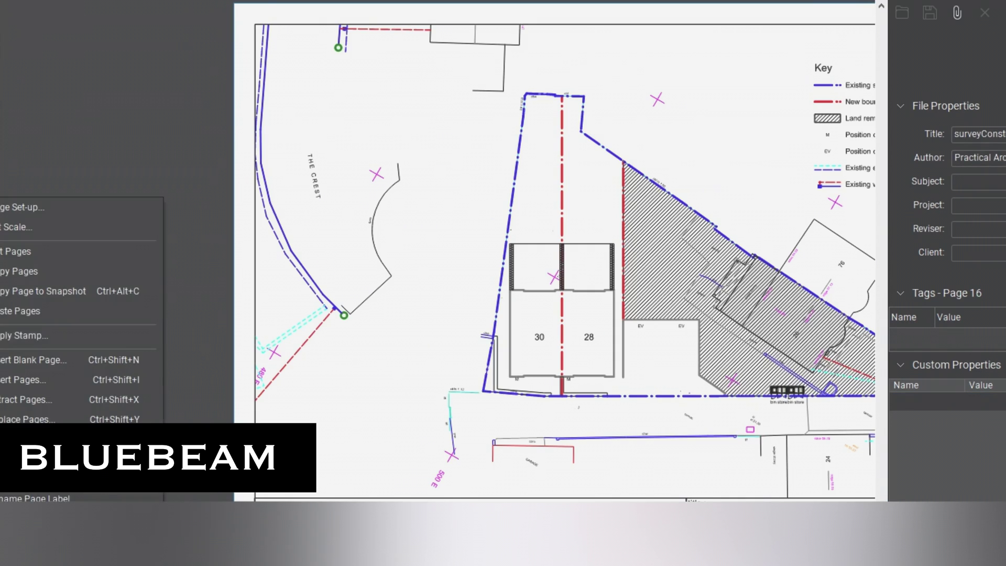
click(2, 315)
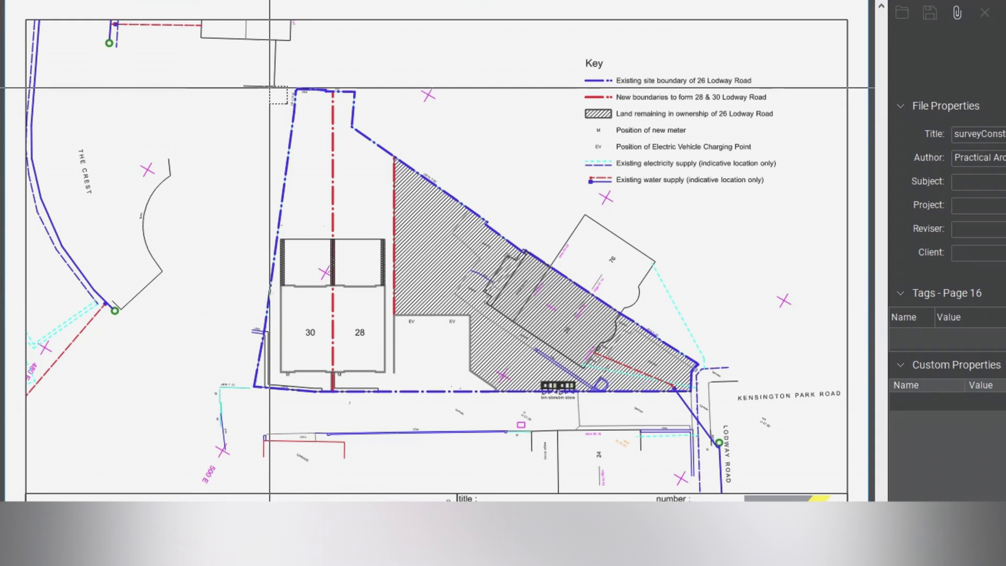
click(286, 68)
click(161, 488)
click(777, 485)
click(745, 246)
click(570, 206)
click(437, 138)
click(357, 70)
click(284, 69)
Paste the snapshot onto the borehole location plan, then rotate and move it so its blue boundary follows the red site boundary.
key(Page_Down)
key(ctrl+v)
drag(481, 272, 341, 467)
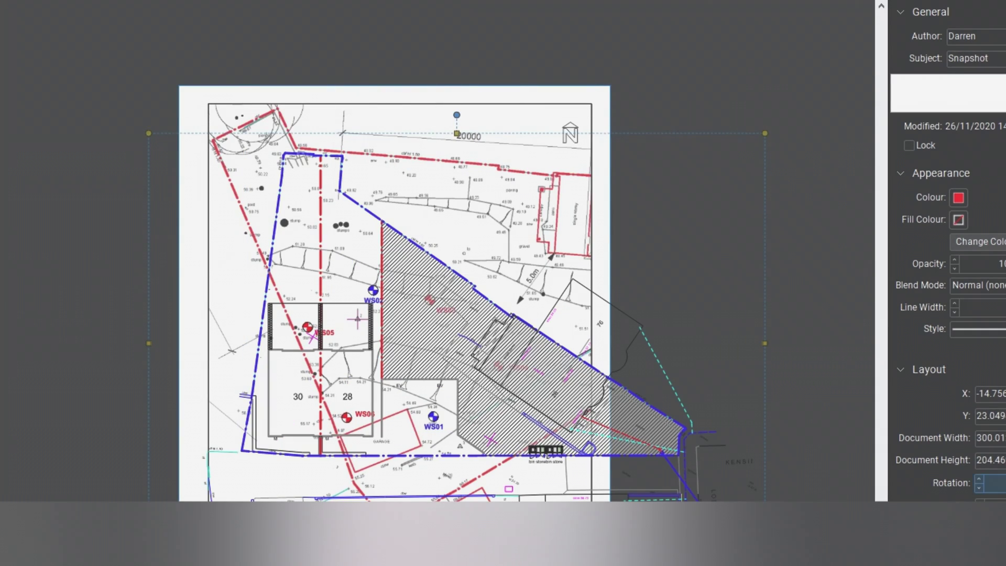
key(Return)
drag(338, 275, 365, 135)
drag(448, 202, 424, 213)
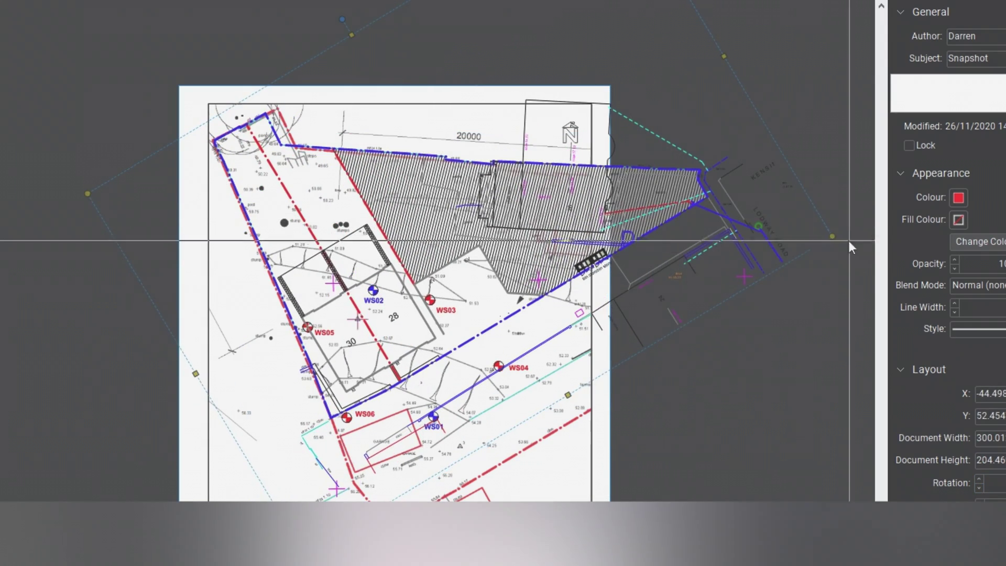
Scale the snapshot to about 352 by 240 in document size and align its blue boundary with the red site boundary.
drag(833, 236, 875, 218)
mouse_move(537, 214)
mouse_down()
mouse_move(519, 227)
mouse_move(528, 218)
mouse_up()
scroll(704, 272, down, 2)
drag(825, 254, 874, 278)
scroll(448, 234, up, 4)
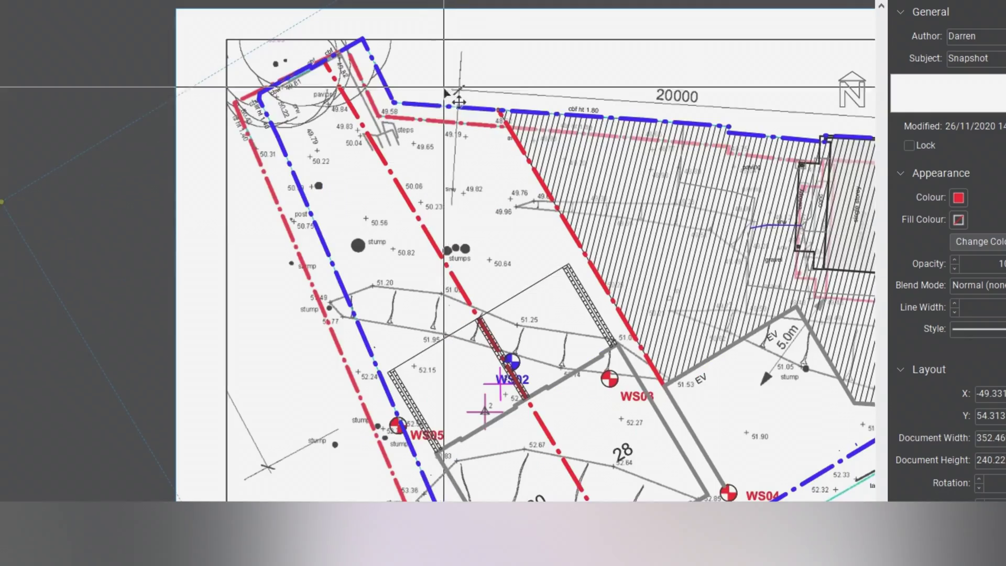
drag(408, 117, 314, 212)
Recolour the overlaid snapshot in magenta using the Colourize process with Scale Colour enabled.
right_click(314, 213)
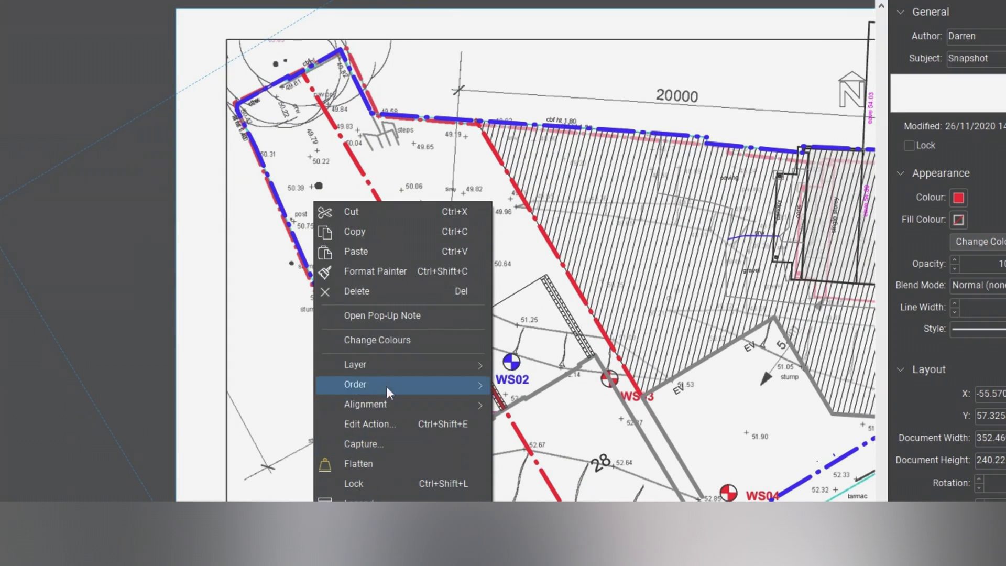
click(387, 340)
click(421, 124)
click(486, 90)
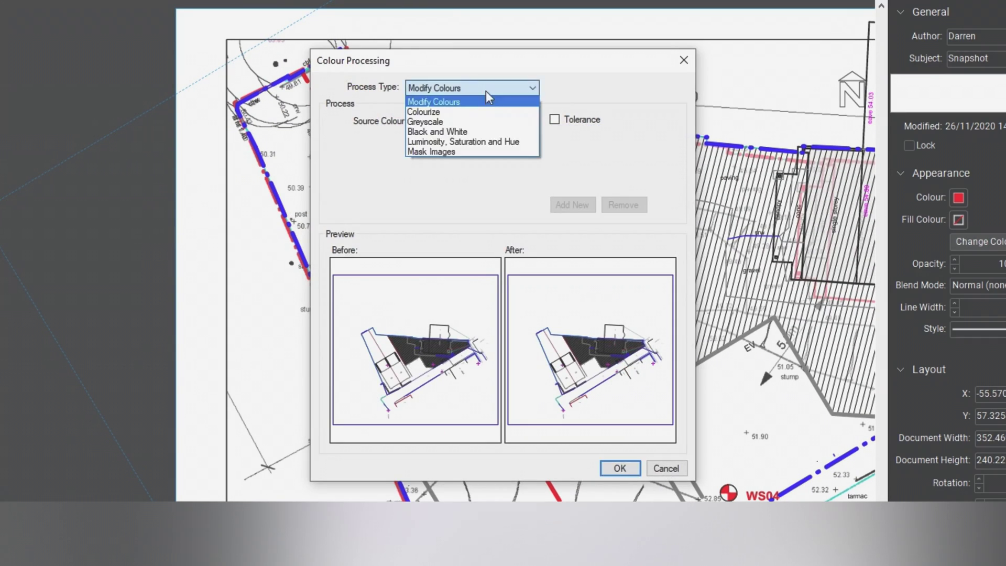
click(440, 112)
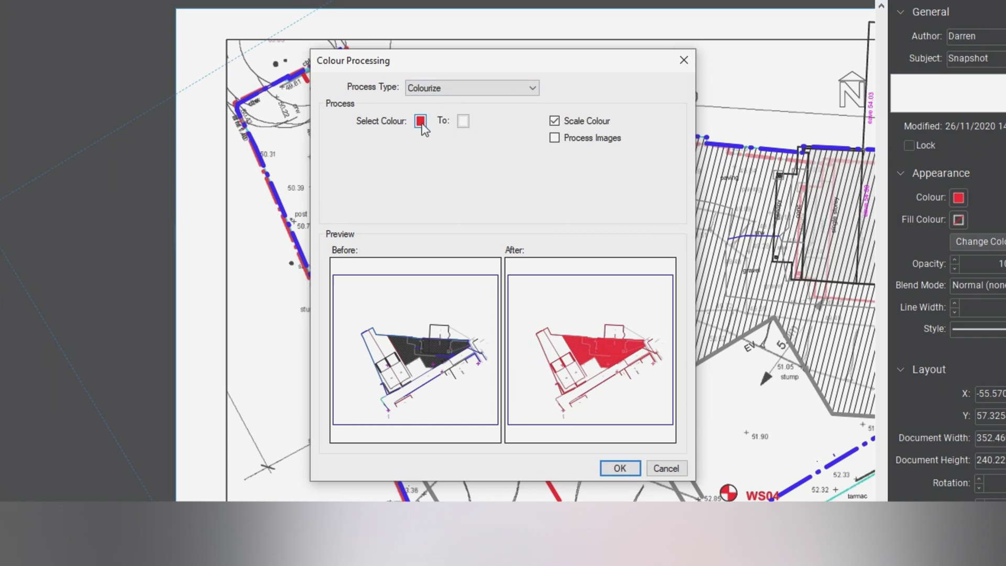
click(421, 123)
click(421, 199)
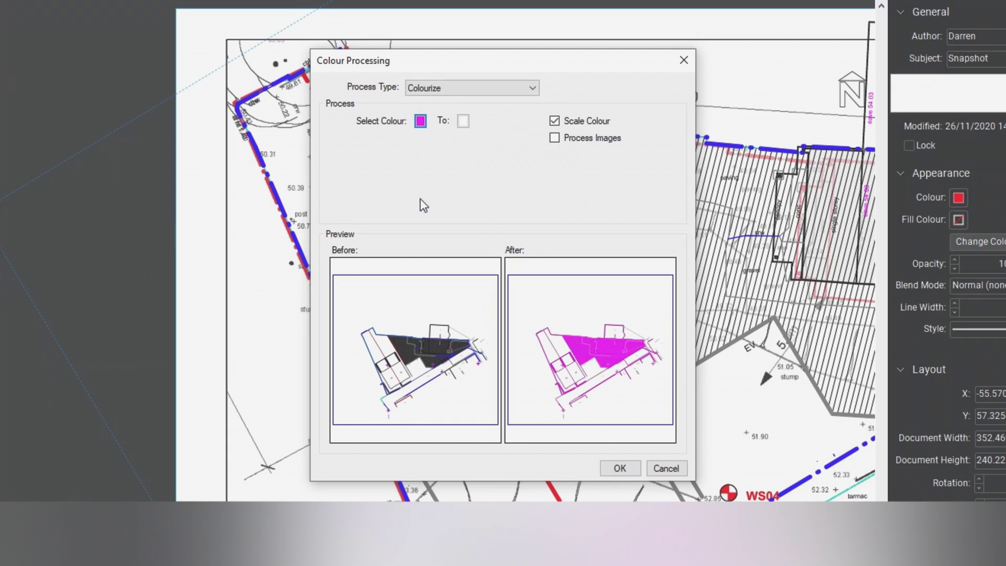
click(555, 121)
click(554, 121)
click(421, 121)
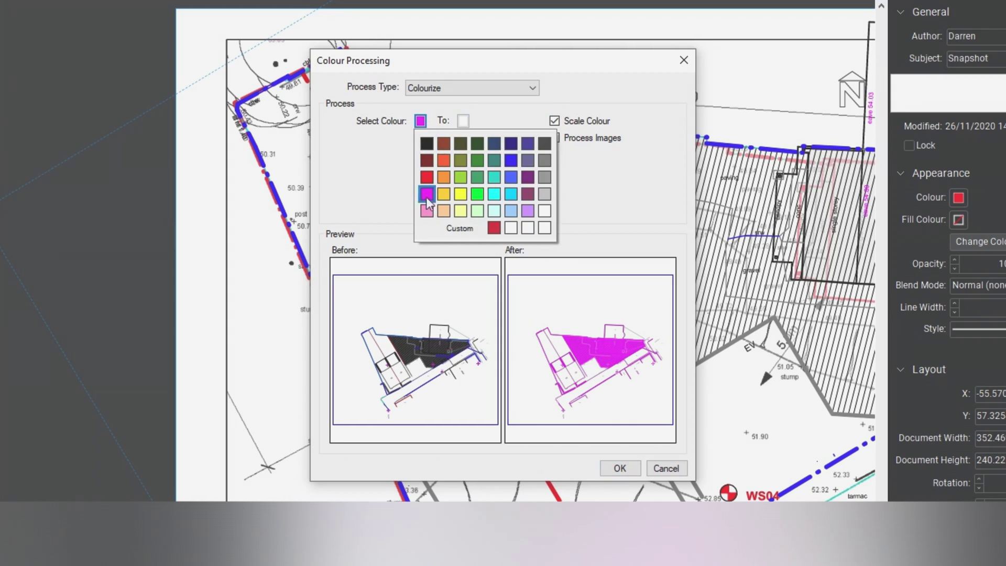
click(427, 210)
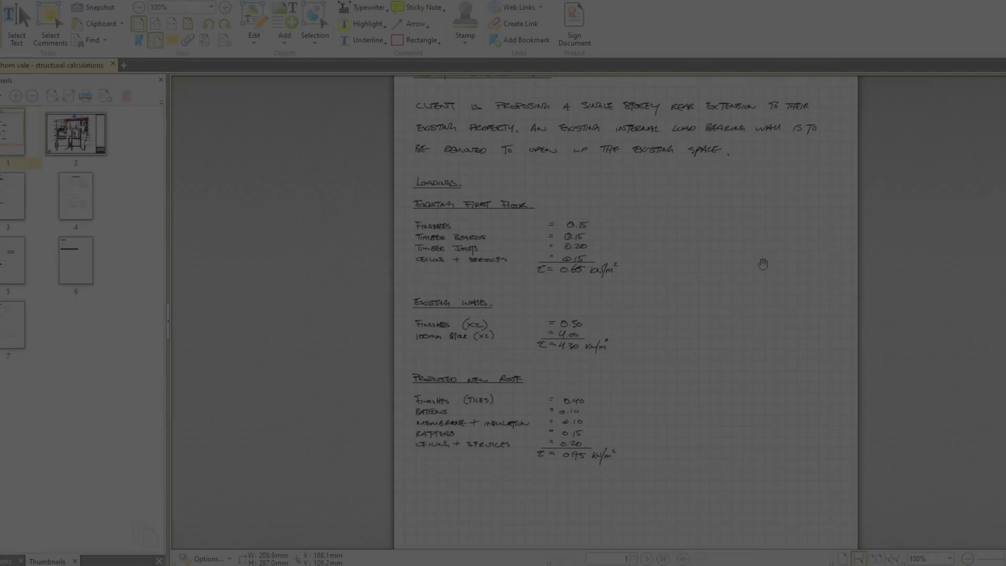
Switch to the structural calculations PDF in PDF-XChange and examine its loadings, marked-up floor plan and Lintel A design.
scroll(767, 264, down, 10)
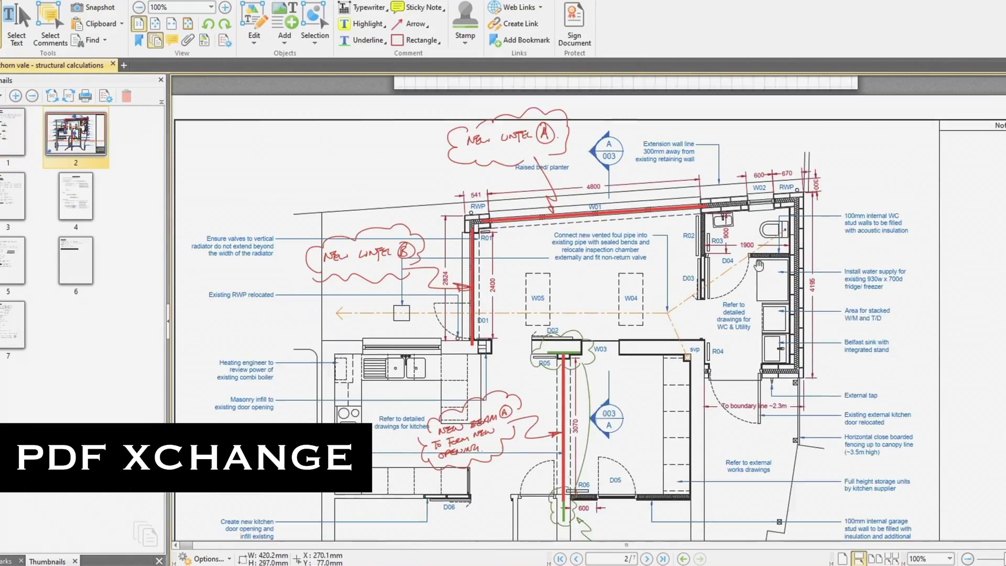
scroll(759, 266, down, 20)
scroll(759, 266, down, 15)
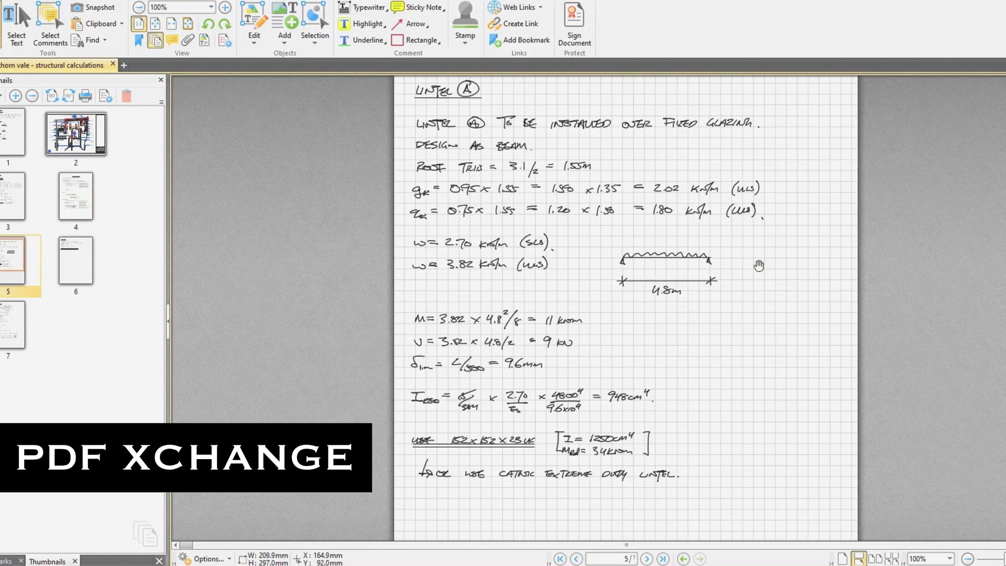
scroll(759, 266, down, 12)
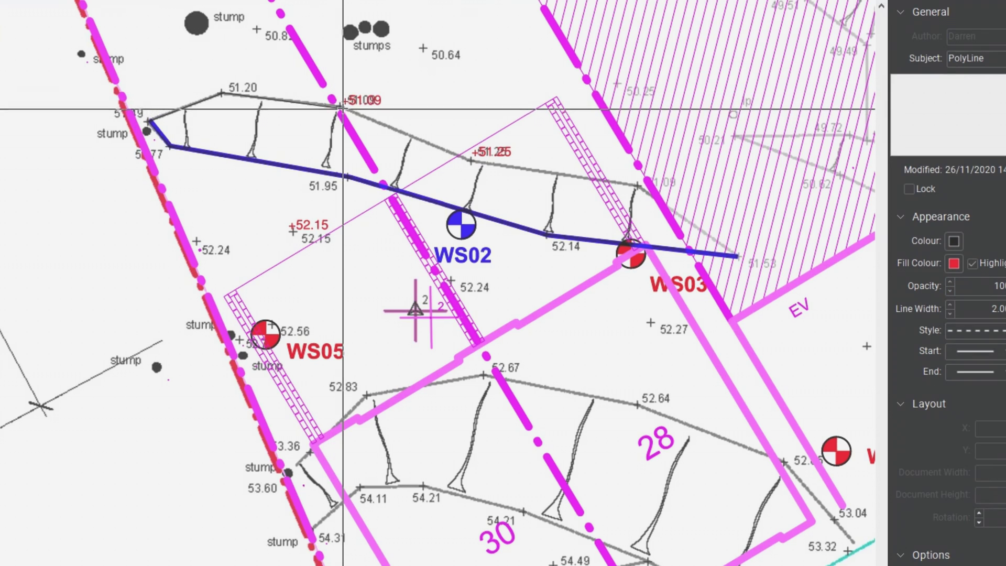
Back in Bluebeam, finish the polyline along the slope's upper edge at the 51.53 level and adjust its line style, colour and width.
click(741, 259)
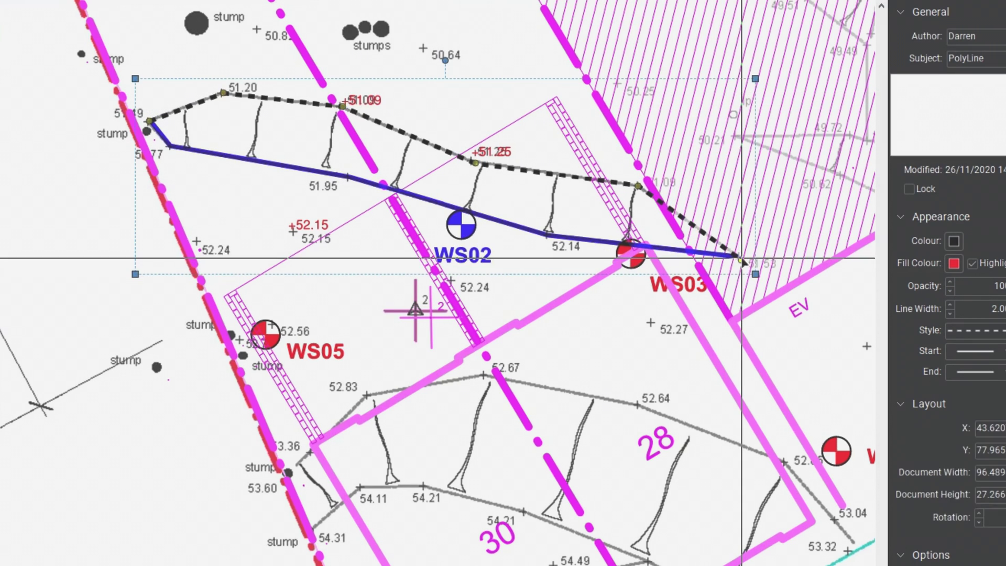
click(975, 330)
click(985, 374)
click(954, 241)
click(1005, 308)
key(Escape)
Place another red spot level label on the plan and change its last two digits to 95.
scroll(325, 111, up, 2)
click(388, 94)
drag(387, 95, 684, 307)
double_click(350, 226)
key(BackSpace)
key(BackSpace)
text(95)
key(Escape)
key(Escape)
click(330, 221)
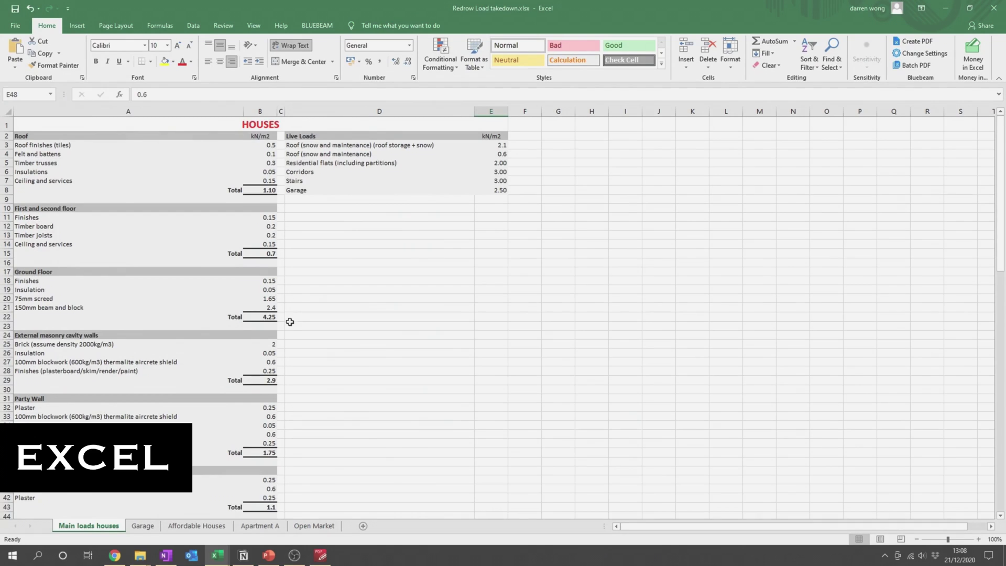
Switch to the load takedown workbook in Excel and examine the main house loads and the Affordable Houses sheet.
scroll(289, 326, down, 1)
scroll(289, 326, up, 1)
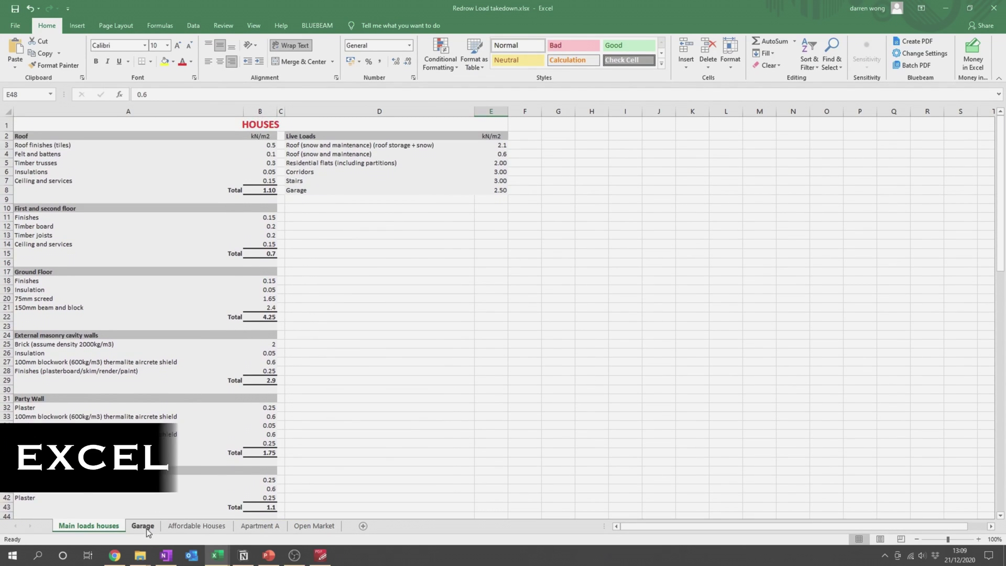
click(194, 526)
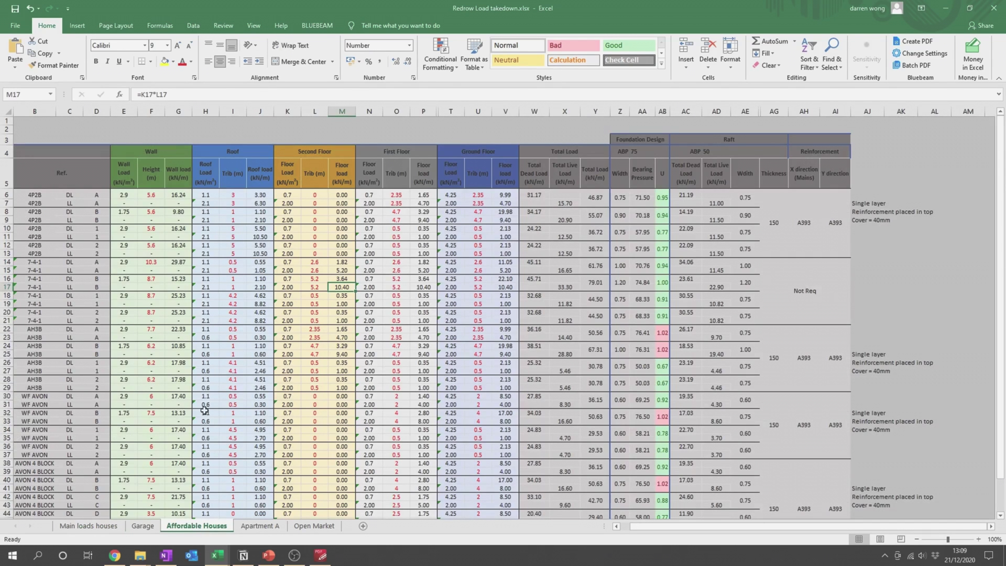
scroll(207, 385, down, 3)
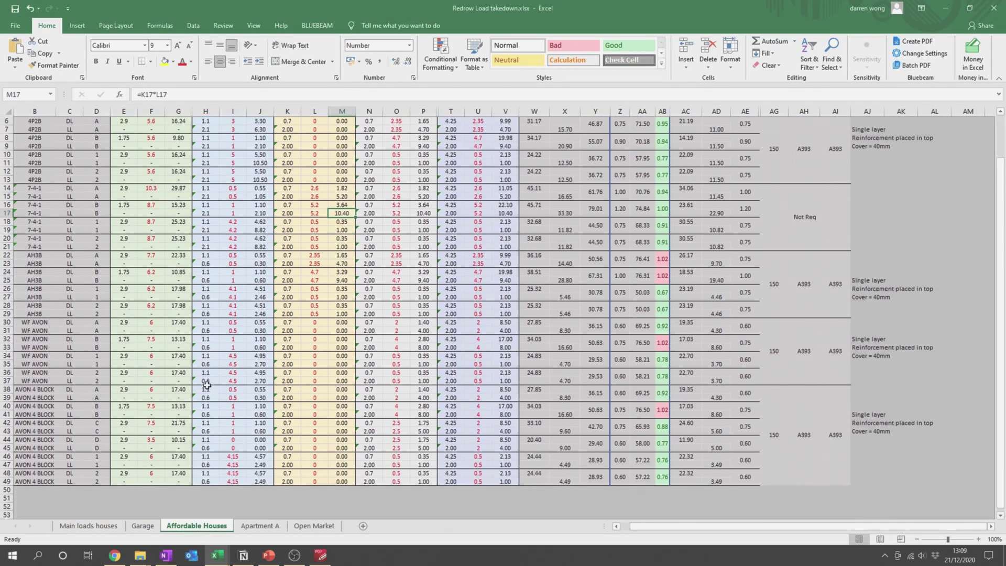
scroll(207, 385, up, 3)
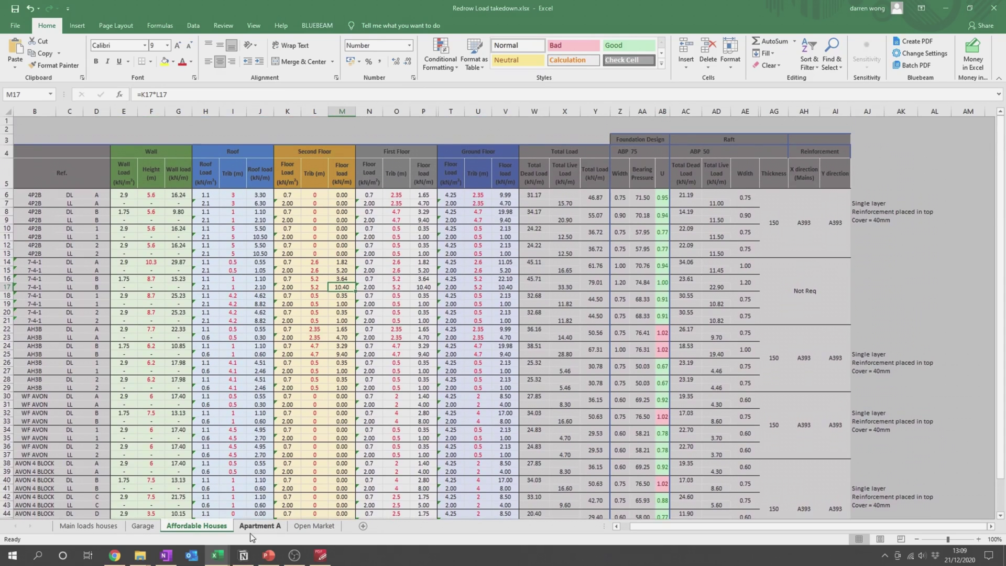
Examine the wall, roof, floor and foundation load tables on the Apartment A and Open Market sheets.
click(260, 527)
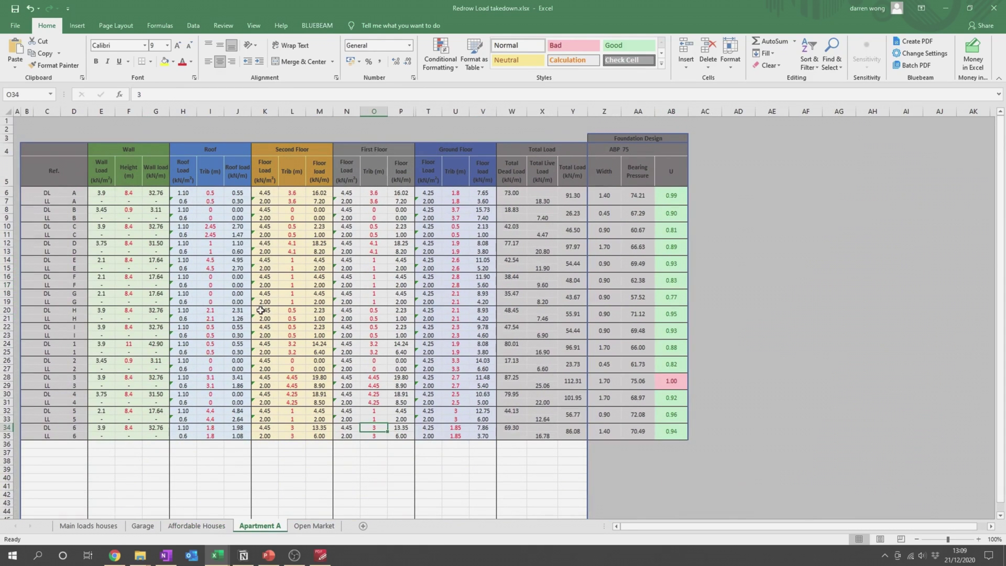
click(310, 527)
scroll(339, 314, up, 20)
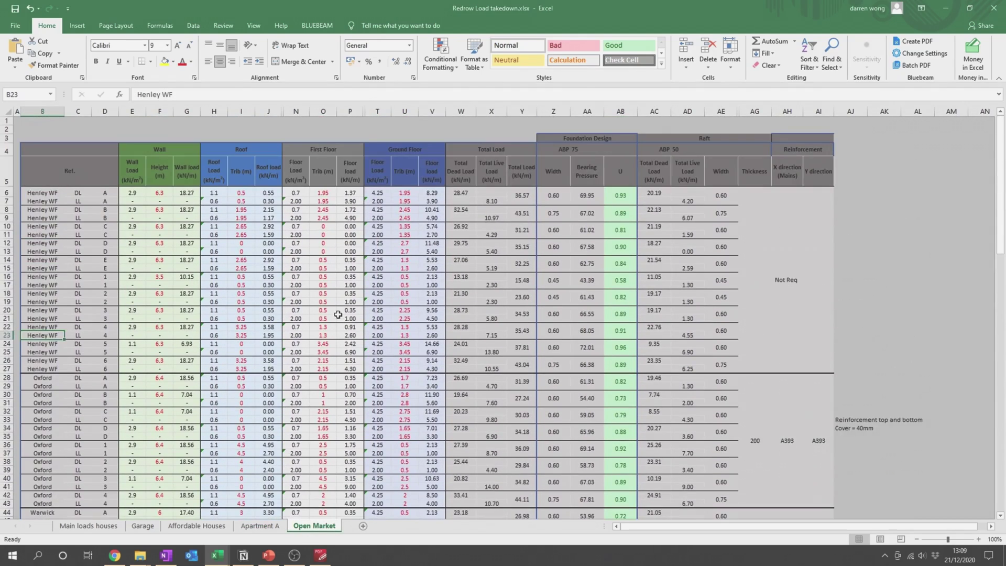
scroll(338, 314, down, 11)
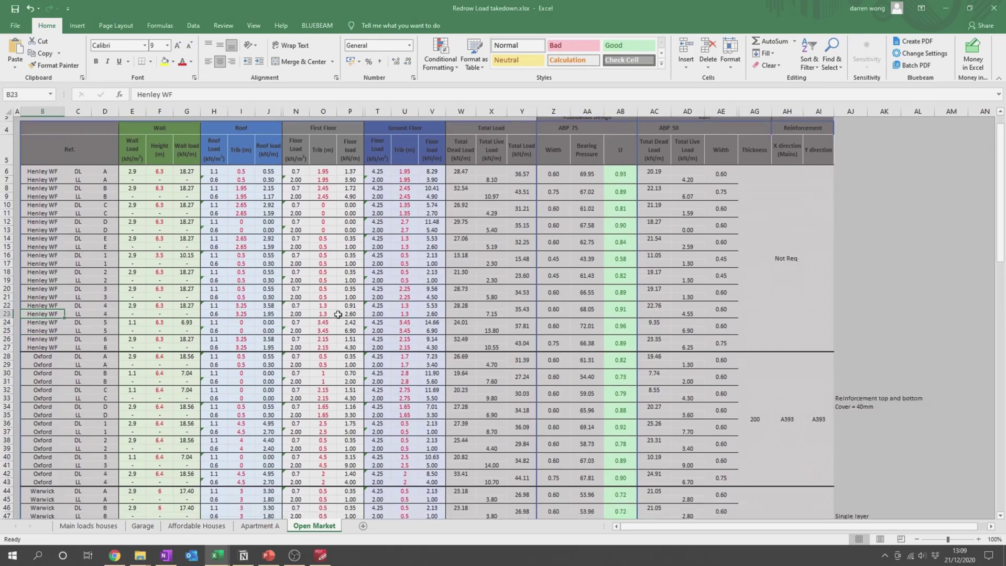
scroll(338, 314, down, 3)
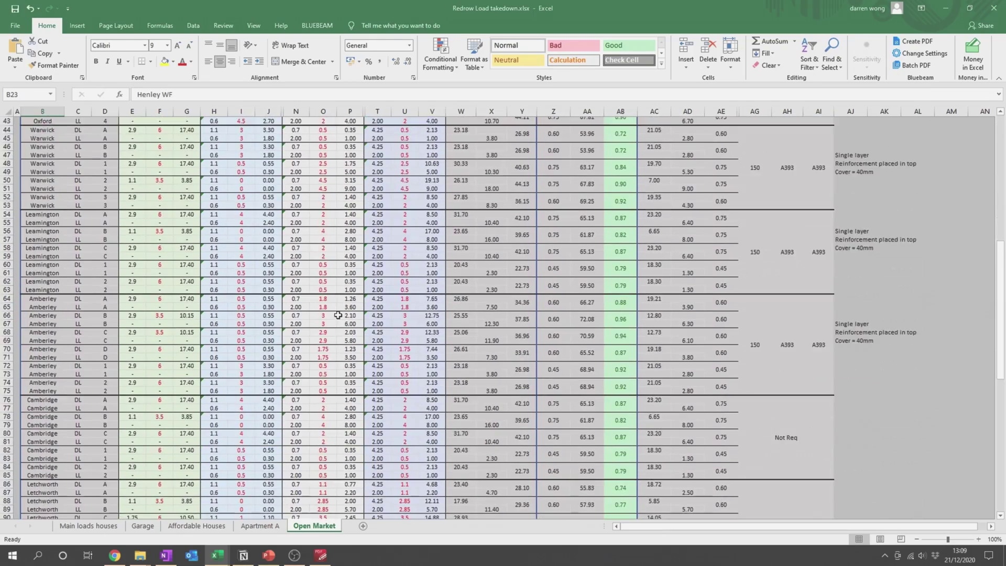
scroll(338, 315, down, 3)
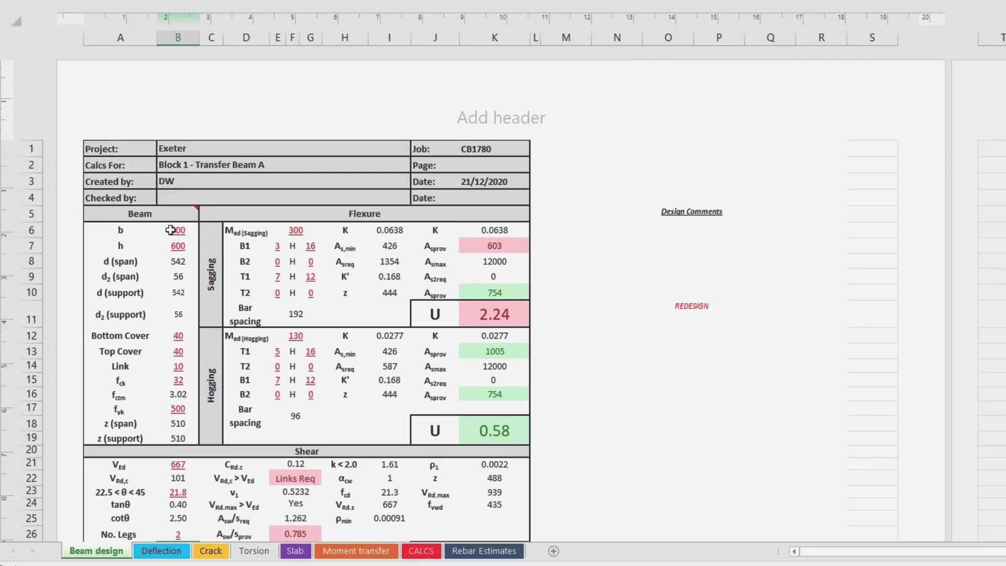
In the Transfer Beam A design spreadsheet, set the sagging B1 bar diameter to 25.
click(296, 229)
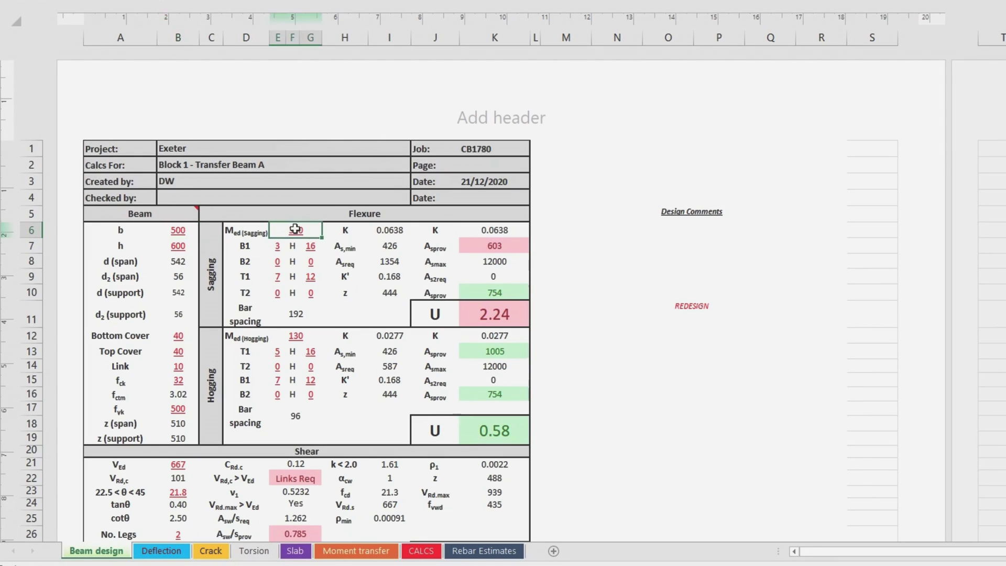
click(276, 247)
click(309, 245)
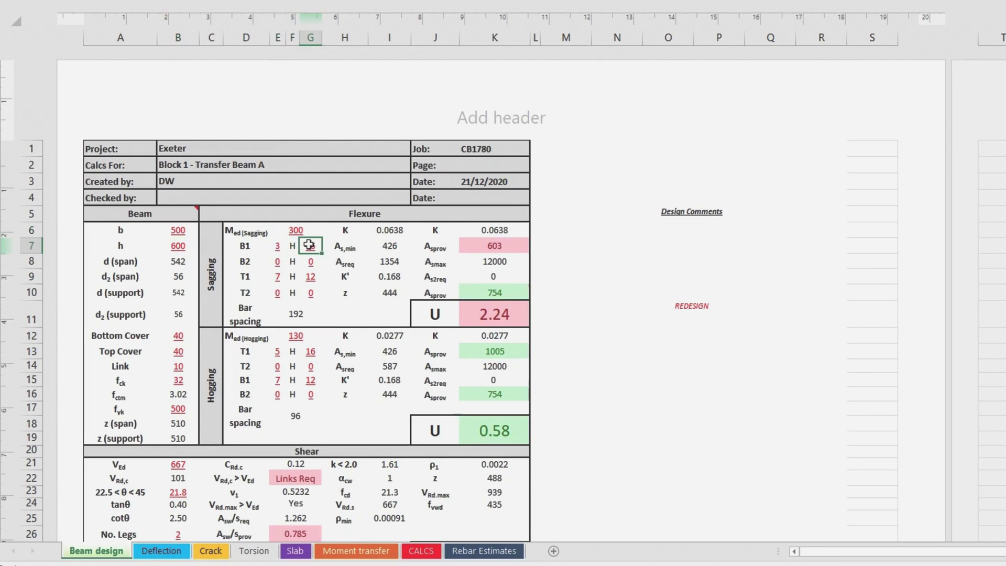
key(Return)
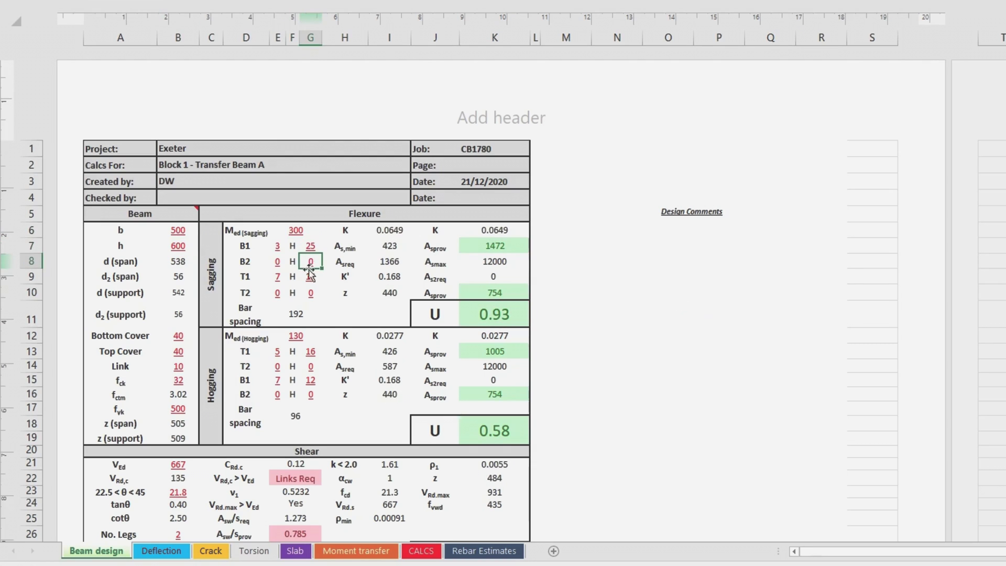
Set the shear link spacing to 100 for Transfer Beam A.
scroll(293, 333, down, 4)
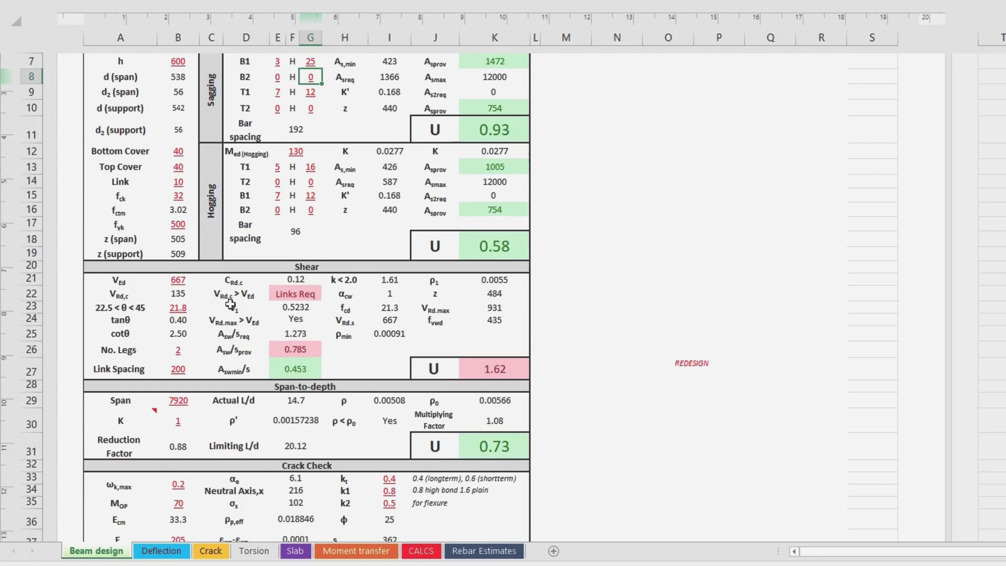
click(174, 373)
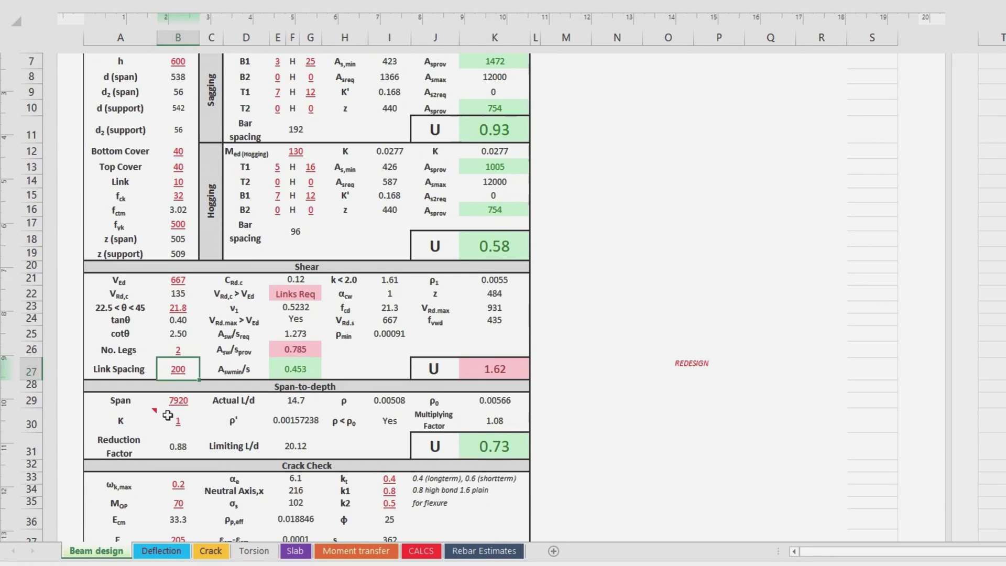
text(100)
key(Return)
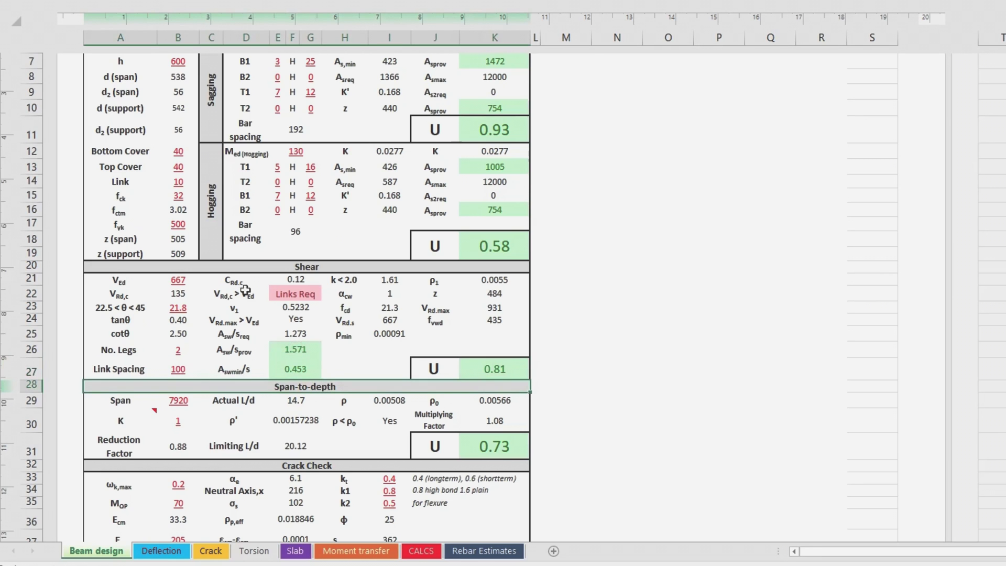
Examine the beam's span-to-depth and crack checks, followed by the Deflection and Crack sheets.
scroll(239, 284, down, 2)
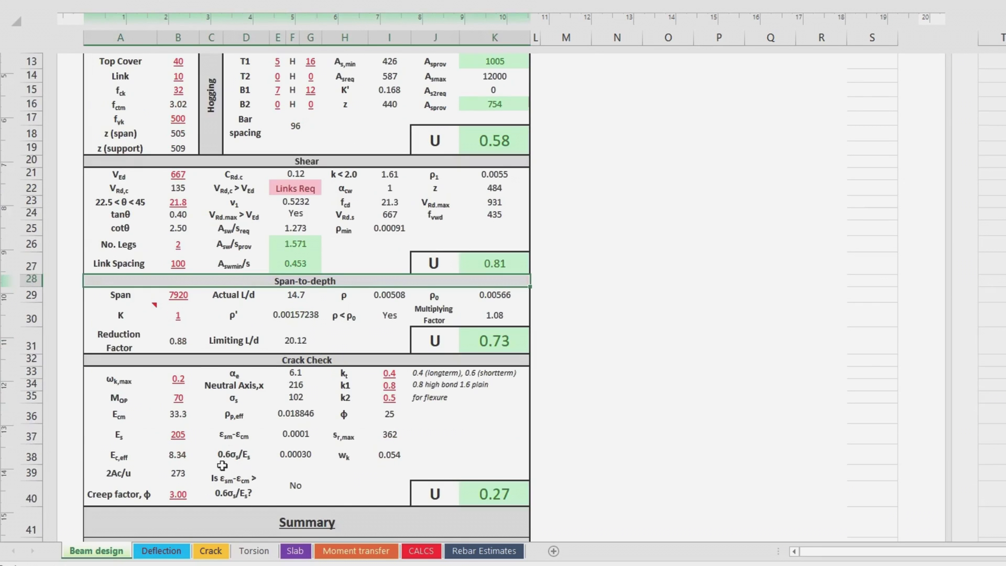
scroll(248, 448, up, 4)
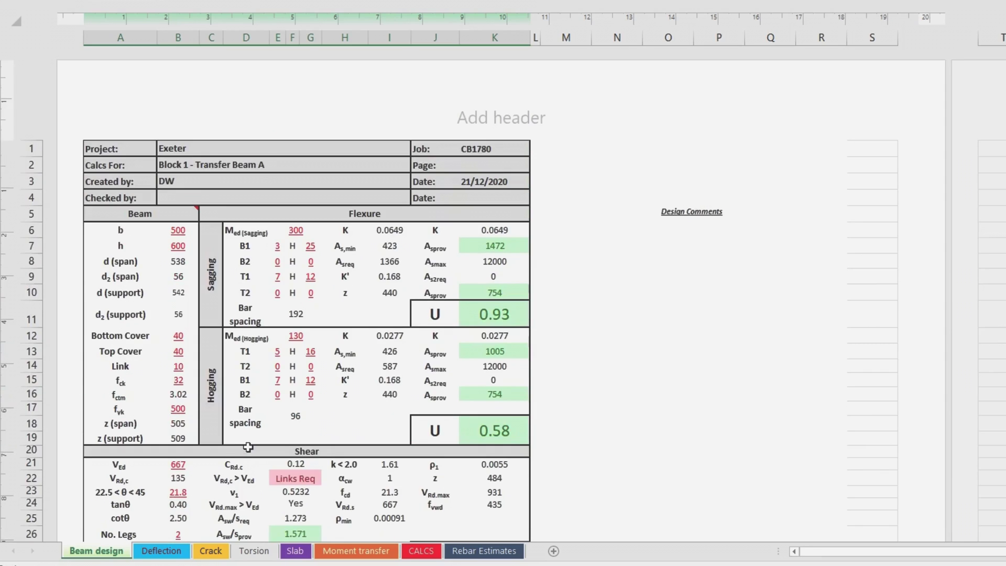
click(168, 552)
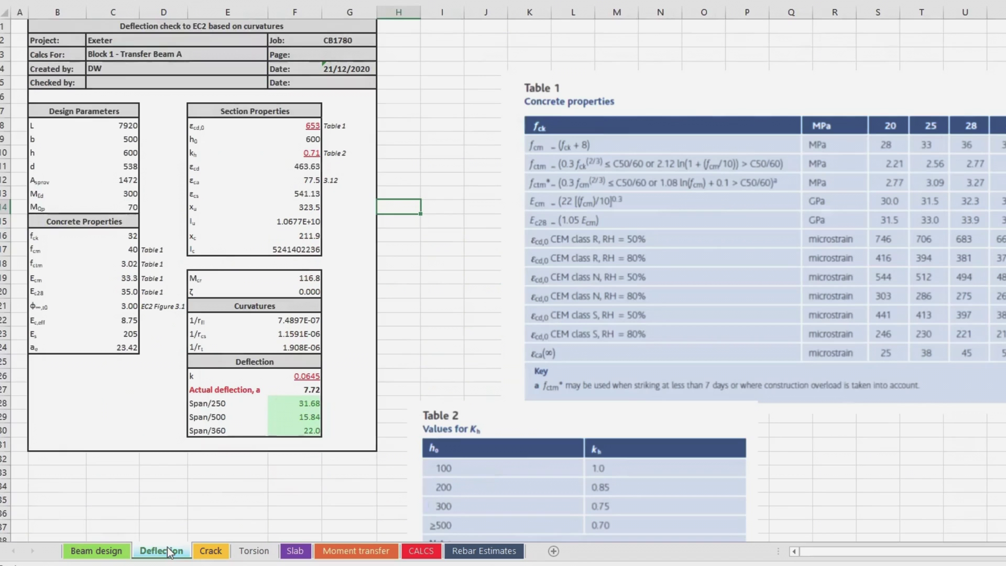
click(212, 552)
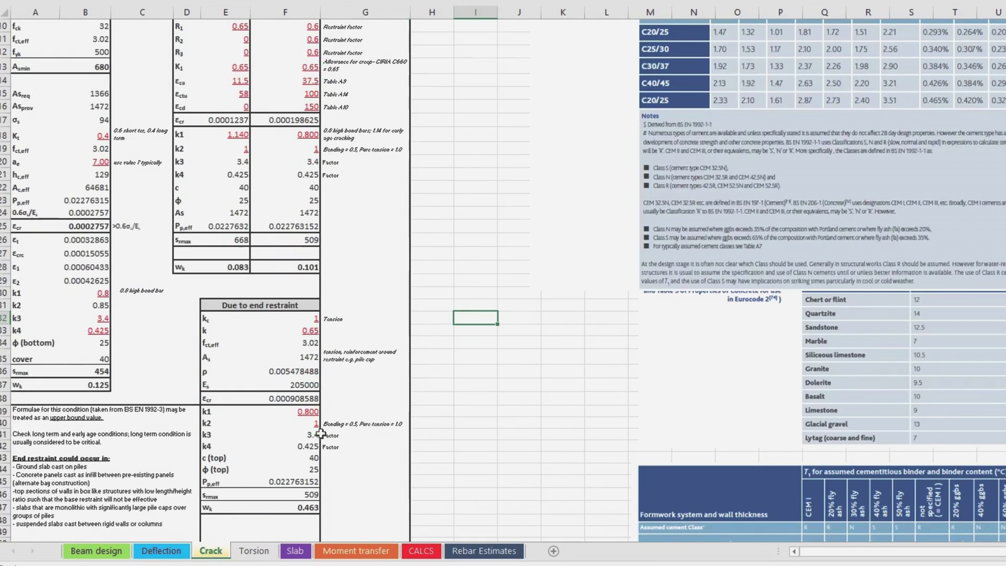
Review the Slab, Moment transfer, CALCS and Rebar Estimates sheets of the concrete design workbook and return to the Beam design sheet.
scroll(320, 434, up, 3)
click(303, 552)
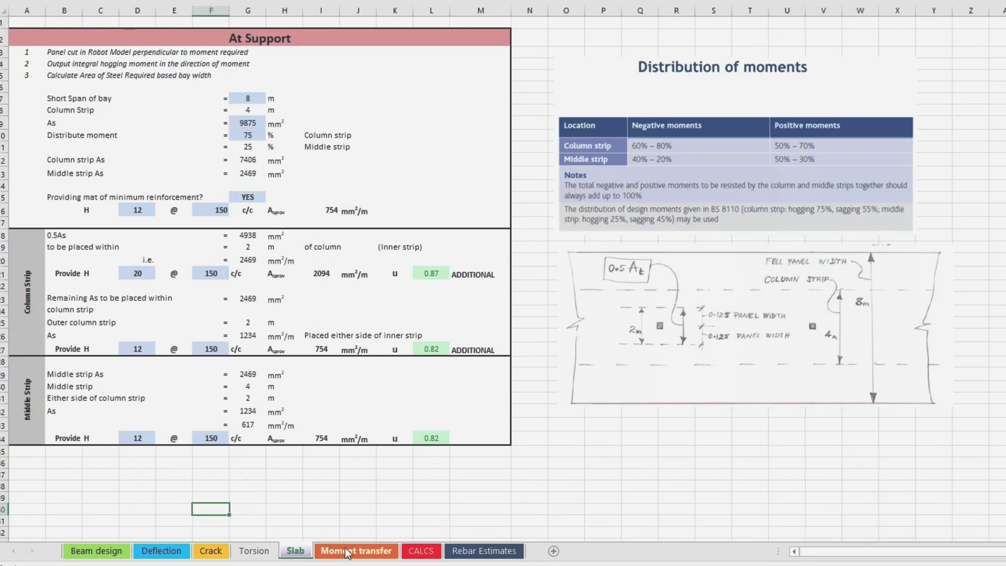
click(364, 552)
click(424, 553)
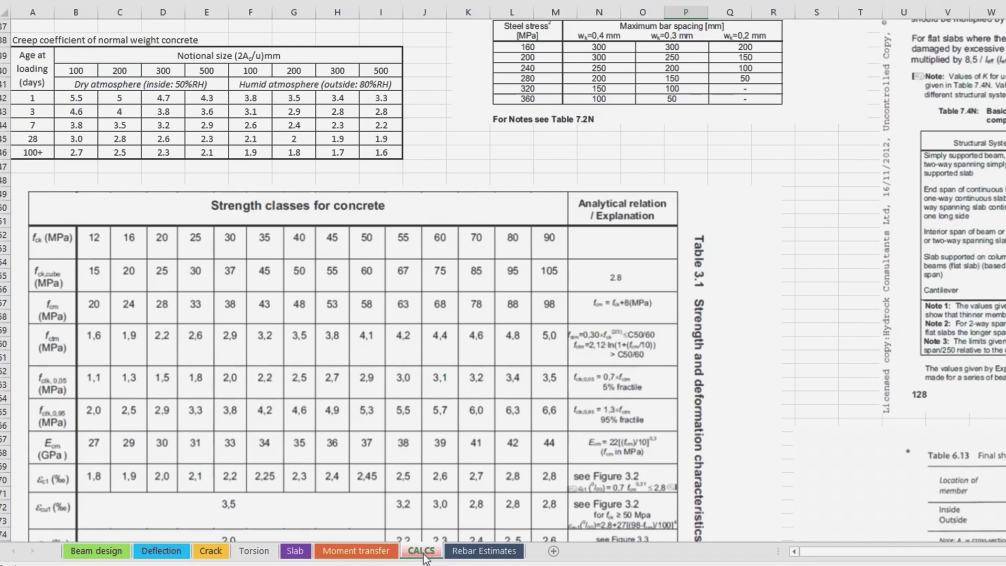
click(471, 556)
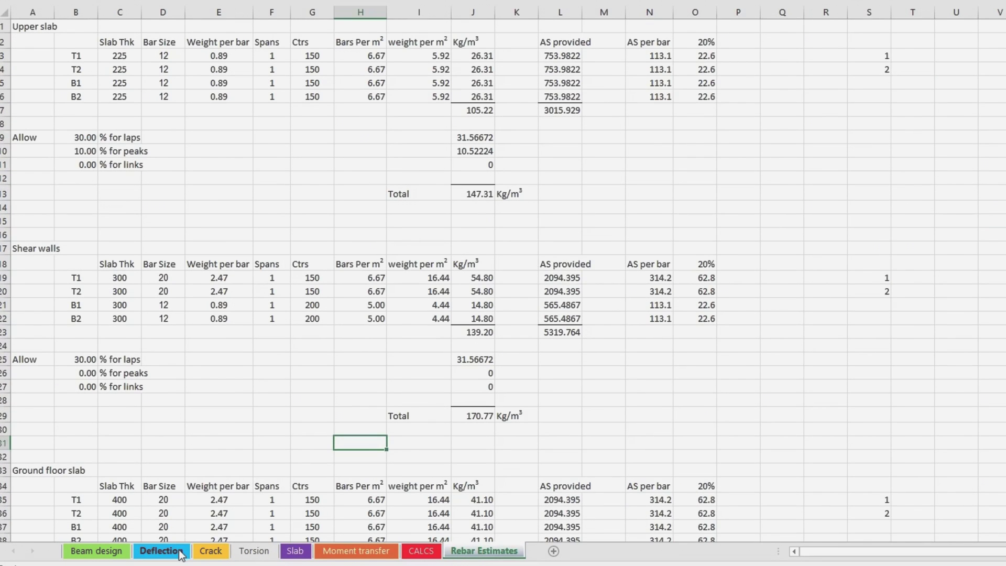
click(96, 551)
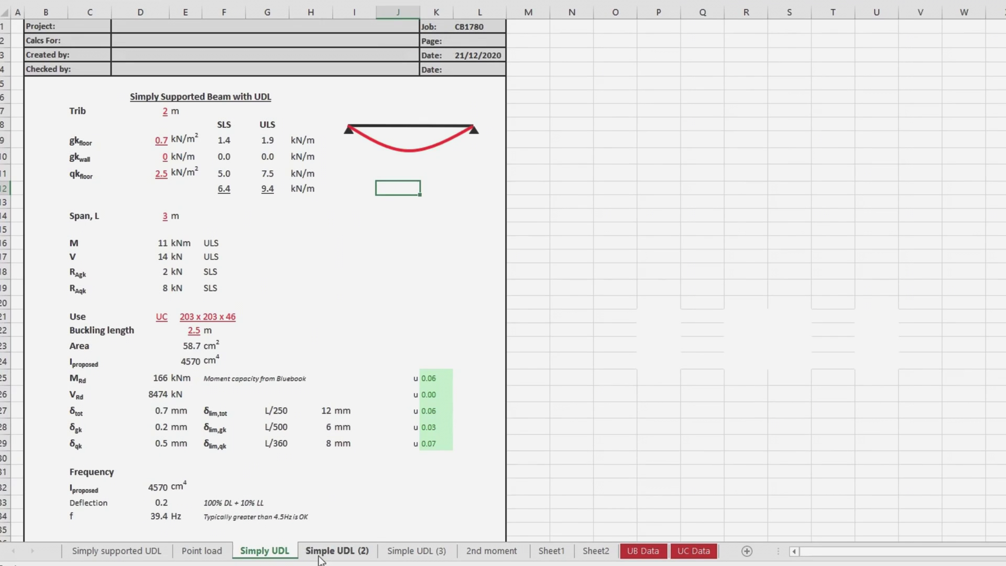
In the steel beam workbook, examine the Simple UDL (2), Simple UDL (3) and 2nd moment calculation sheets.
click(321, 552)
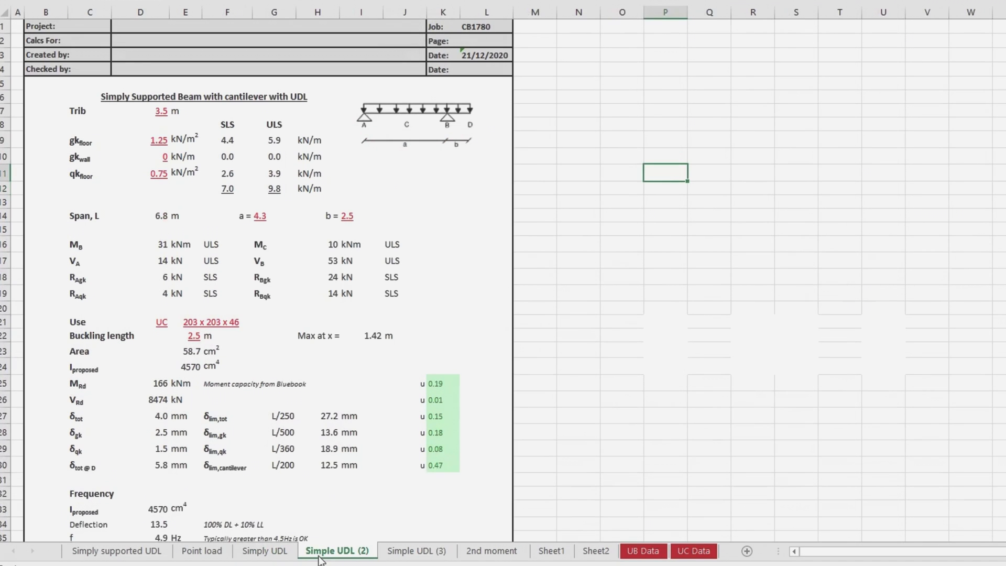
click(410, 552)
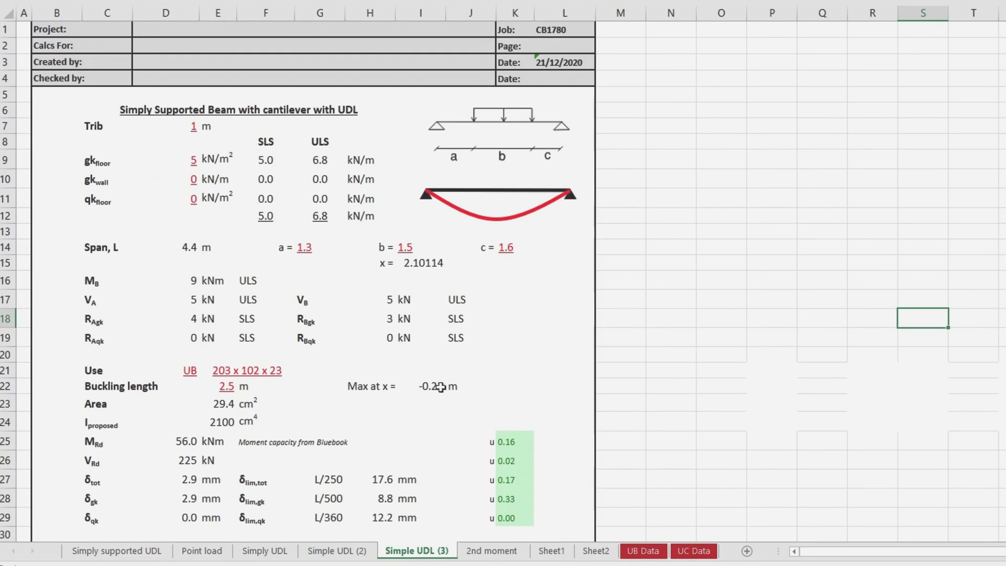
scroll(440, 387, down, 1)
scroll(440, 386, down, 1)
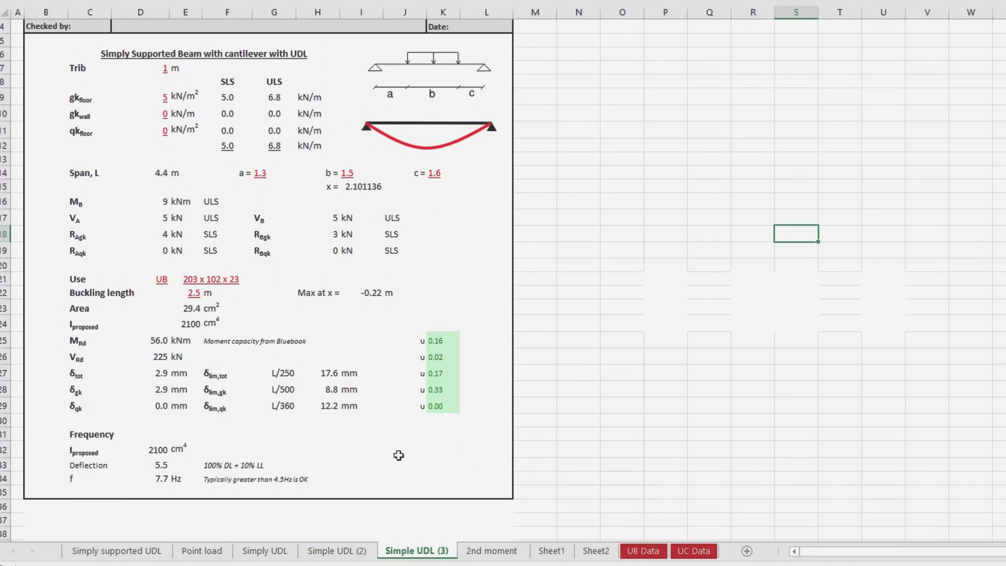
click(492, 555)
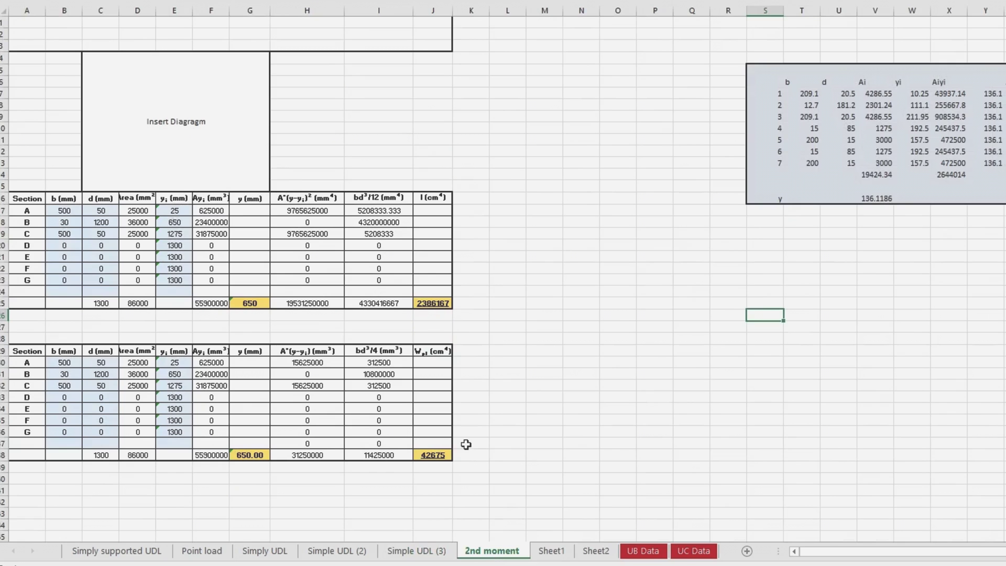
Examine the Point load beam check and the UB Data and UC Data section tables.
click(206, 551)
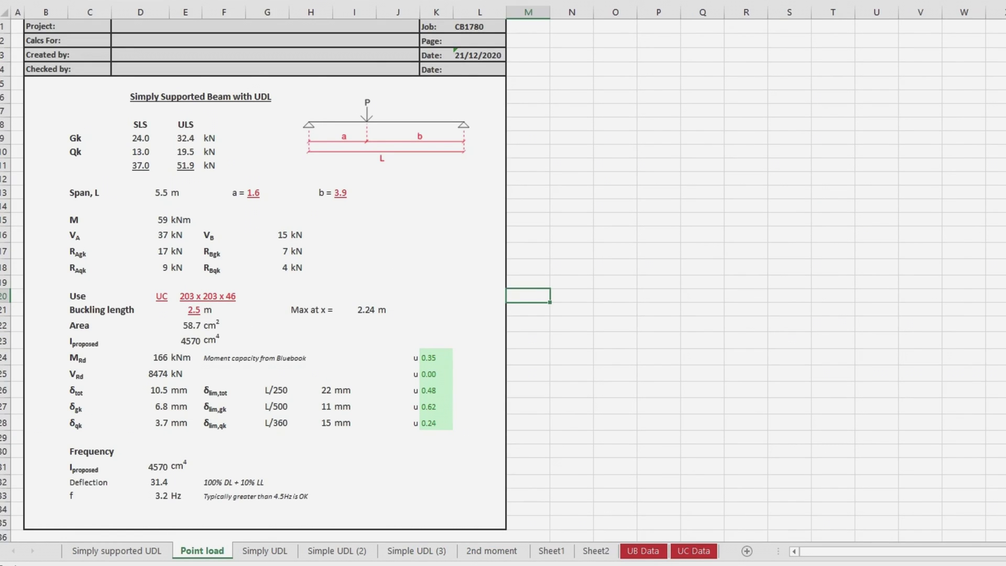
click(644, 551)
scroll(586, 381, up, 1)
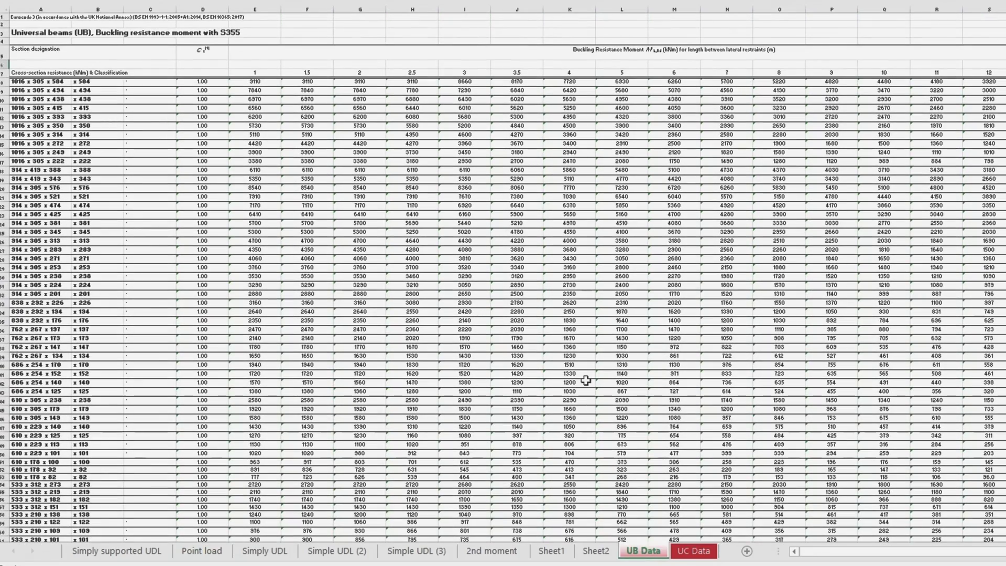
click(694, 552)
scroll(503, 284, up, 10)
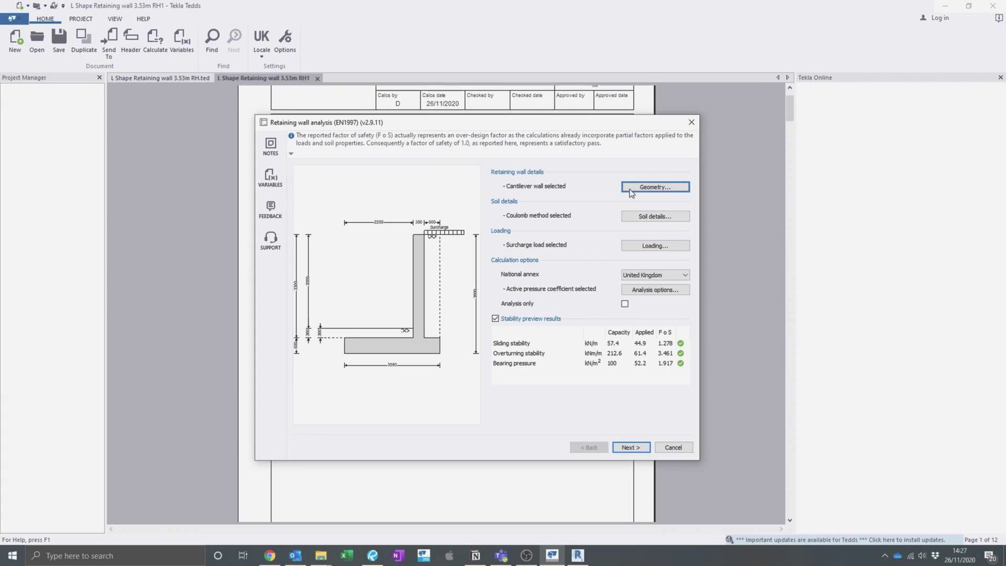
In Tekla Tedds, set the cantilever retaining wall's stem thickness to 300 mm and run the analysis through to the reinforcement design.
click(631, 189)
drag(649, 245, 610, 245)
click(558, 246)
click(630, 447)
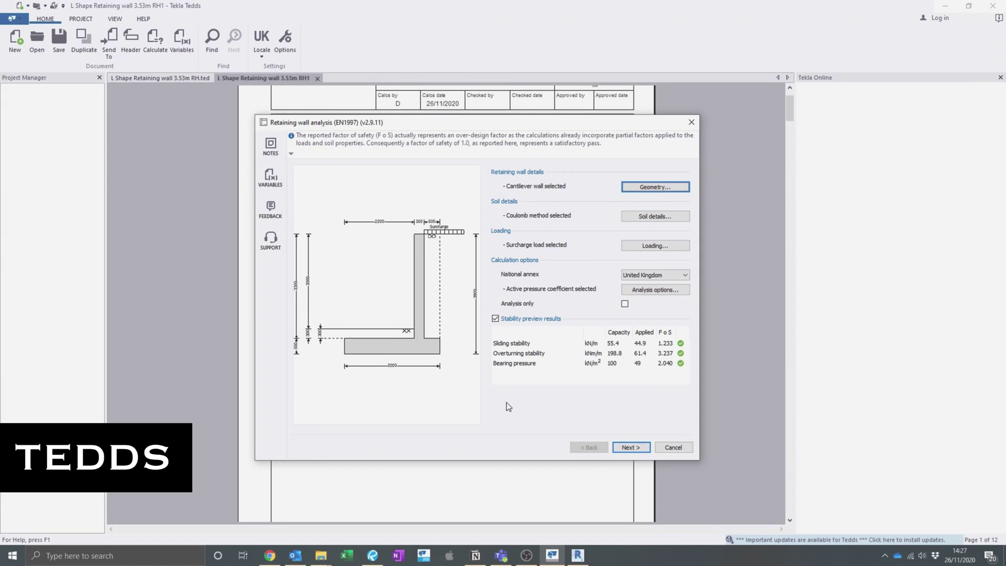
click(631, 449)
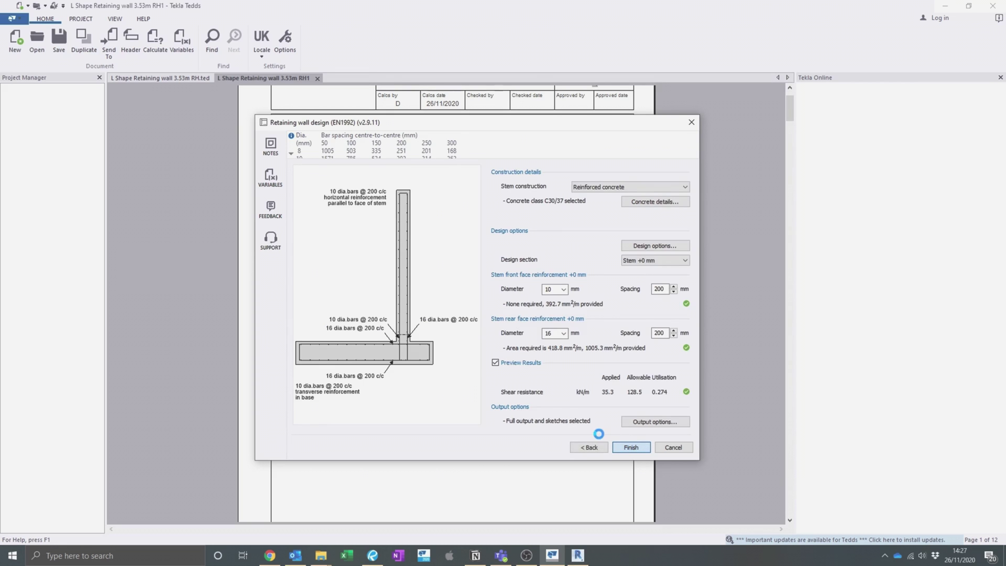
Save the retaining wall calculation under the new name "L Shape Retaining wall 3m RH.ted".
click(21, 20)
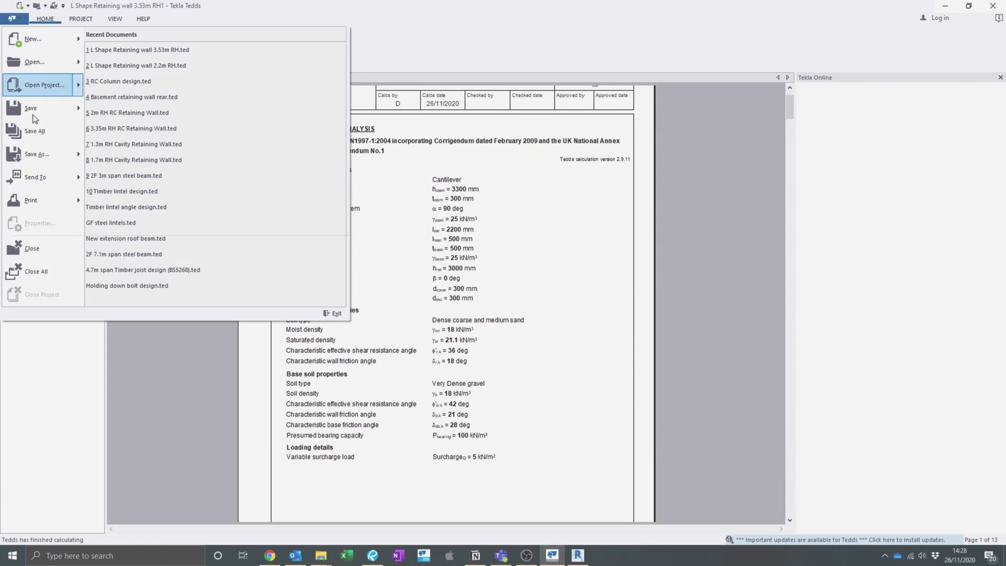
click(36, 156)
click(464, 490)
key(BackSpace)
key(BackSpace)
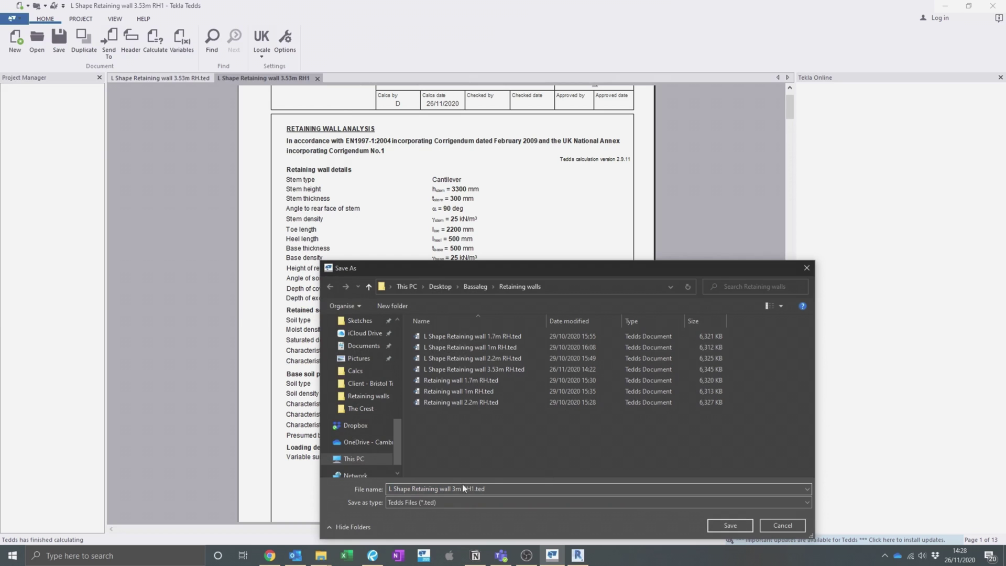
key(Return)
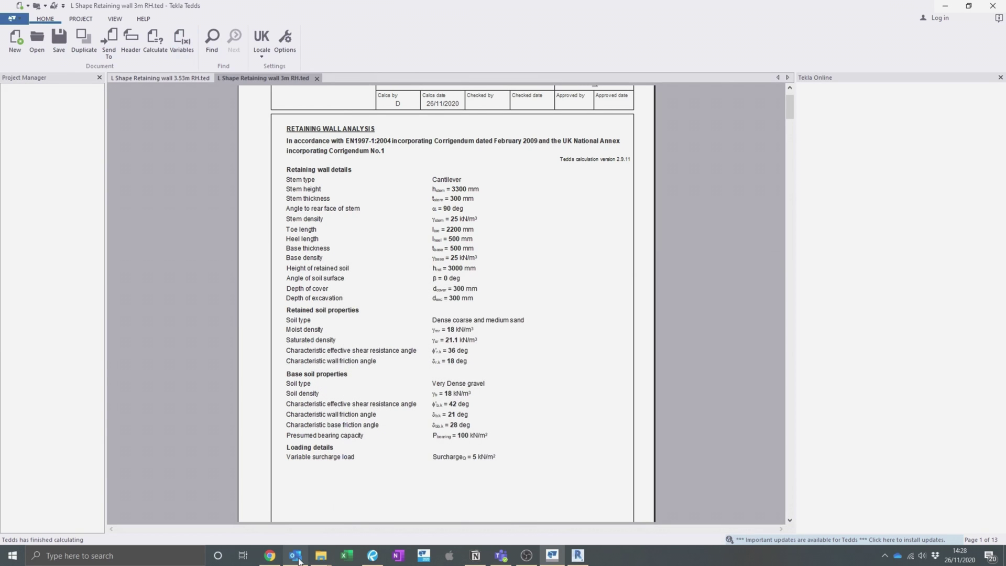
Duplicate the 3m retaining wall calculation and save the copy as "L Shape Retaining wall 2.5m RH.ted".
click(83, 42)
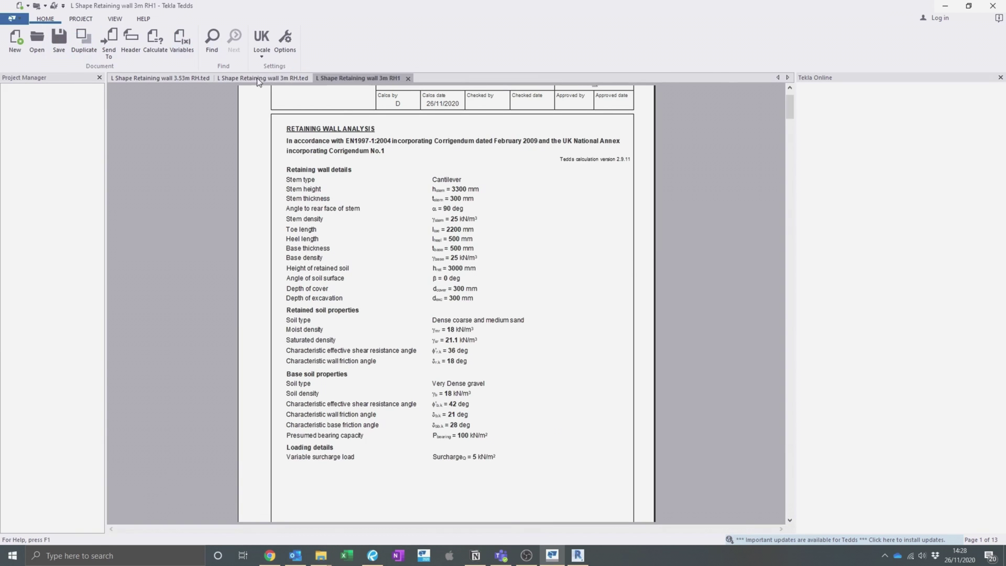
click(65, 42)
click(454, 489)
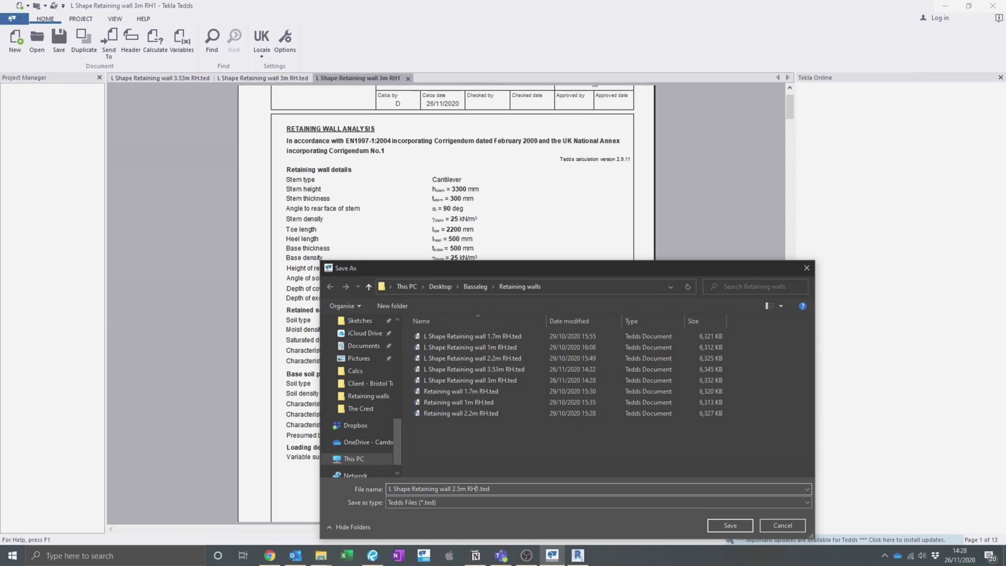
key(Delete)
key(Return)
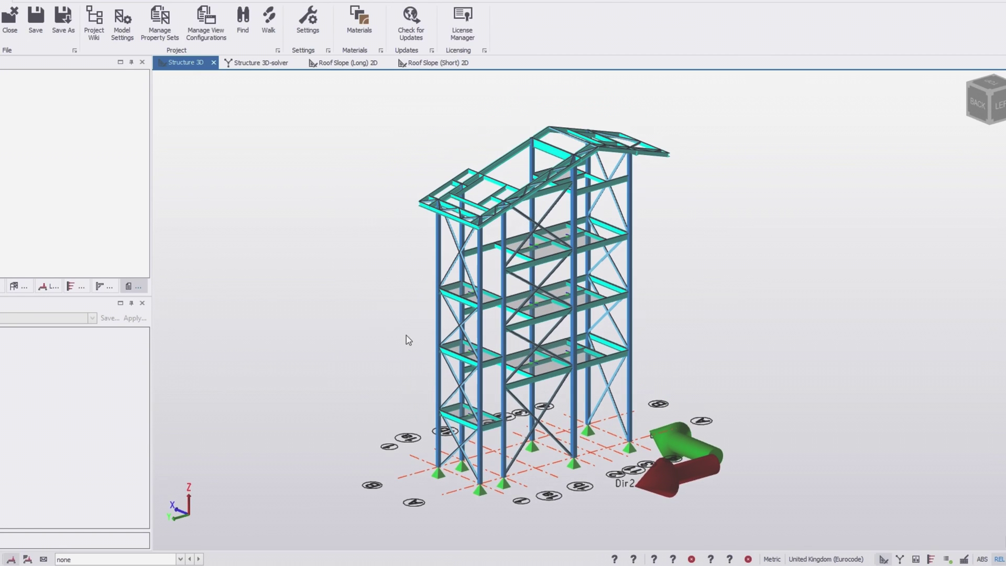
In Tekla Structural Designer, plot the total member deflections with value labels for combination 1, STR1-1.35G+1.5Q+1.5RQ.
click(916, 559)
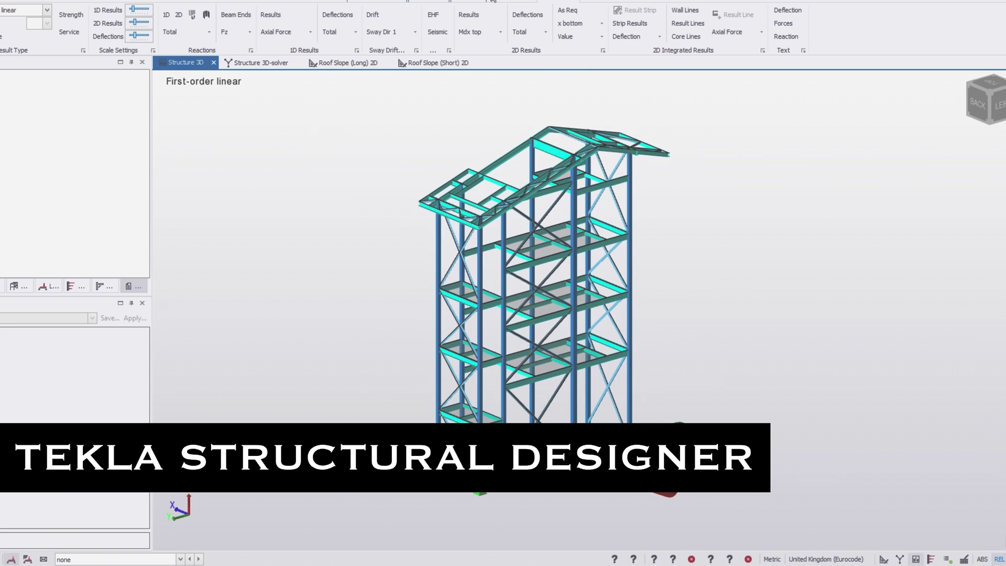
click(29, 559)
click(102, 559)
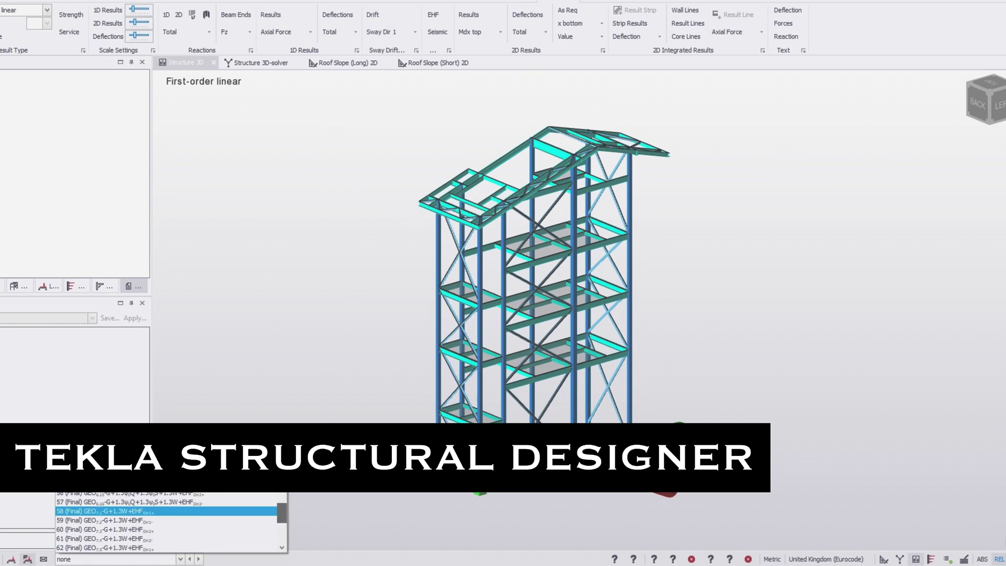
drag(282, 519, 282, 451)
click(210, 450)
click(338, 14)
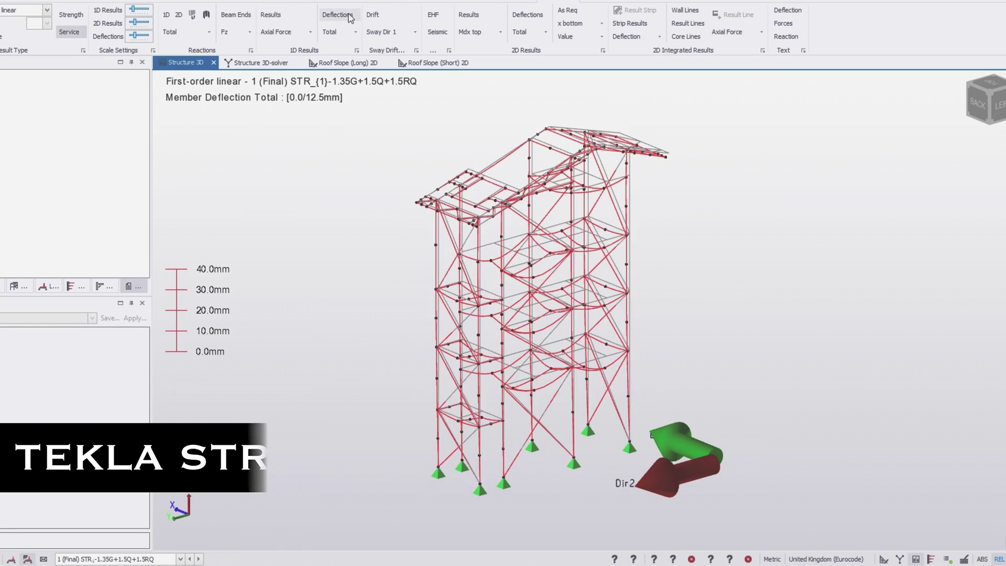
click(787, 10)
scroll(558, 158, up, 5)
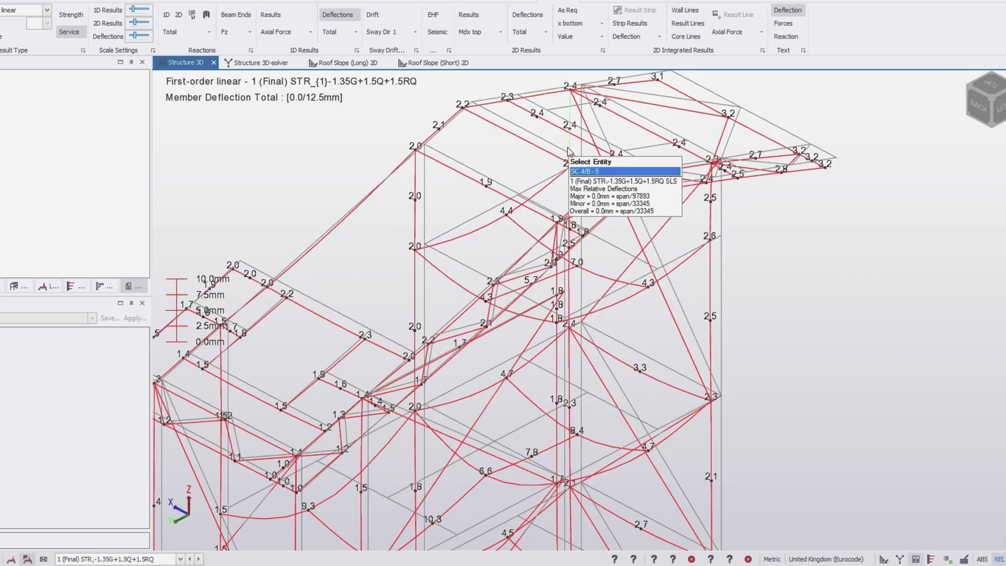
Replace the deflection plot with member axial force diagrams labelled with force values, and examine the columns near their supports.
click(788, 11)
scroll(703, 158, down, 2)
click(283, 16)
scroll(343, 210, down, 2)
click(785, 24)
click(788, 12)
drag(818, 147, 838, 4)
drag(676, 310, 460, 25)
click(337, 15)
scroll(648, 351, up, 3)
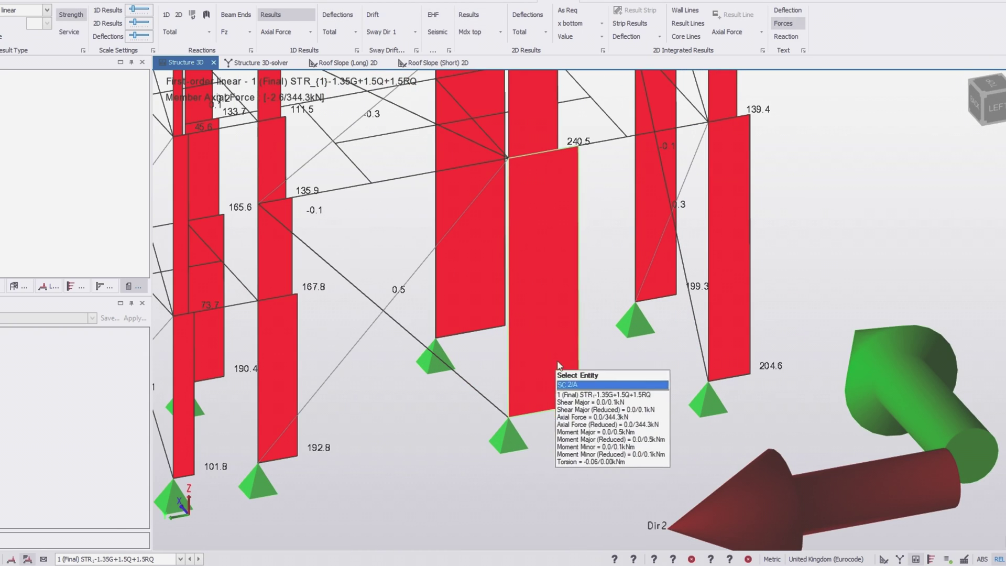
Advance through the load combinations to combination 7, STR8.2 with wind and EHF Dir1-, and examine the axial forces in the braced bays.
click(198, 560)
click(198, 560)
click(197, 560)
click(198, 560)
click(198, 559)
click(197, 560)
scroll(389, 433, down, 2)
mouse_move(388, 433)
mouse_down()
mouse_move(612, 437)
mouse_move(398, 445)
mouse_up()
click(391, 450)
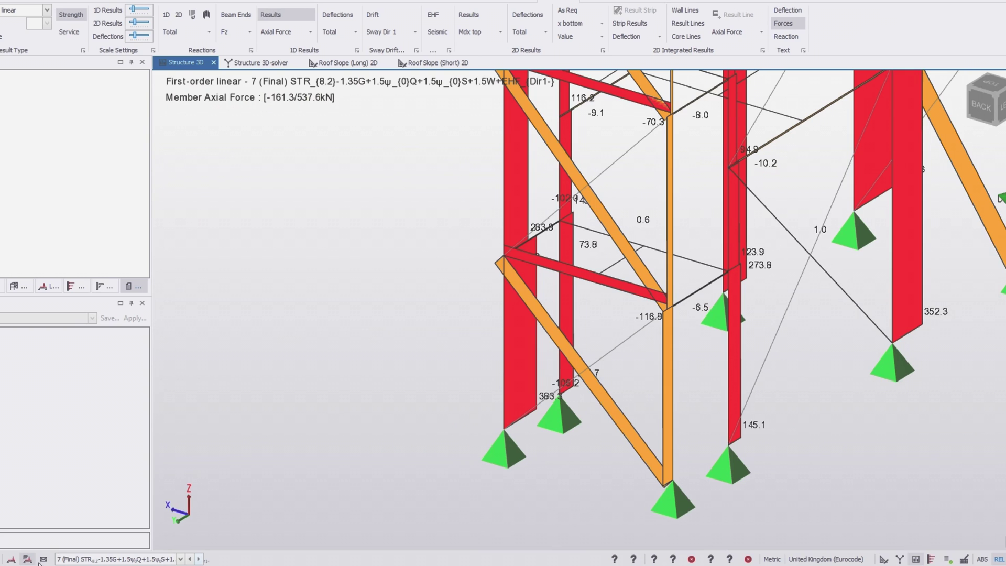
Display the axial force envelope of all combinations and examine it across the whole steel frame.
click(43, 560)
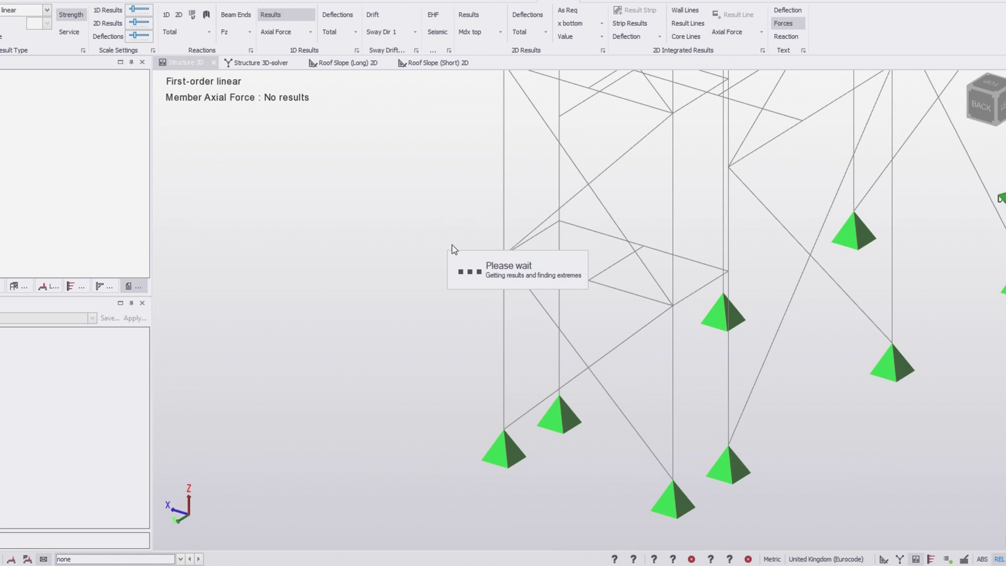
drag(455, 250, 504, 283)
scroll(411, 313, down, 5)
scroll(676, 247, up, 6)
drag(696, 236, 707, 215)
scroll(706, 216, down, 5)
drag(730, 250, 624, 304)
scroll(603, 294, down, 2)
Plot the major-axis member moments for combination 7 and examine the diagrams on the floor and roof beams.
click(312, 33)
click(301, 109)
drag(407, 283, 508, 300)
scroll(474, 306, down, 2)
click(30, 559)
drag(297, 389, 388, 367)
scroll(506, 152, up, 6)
drag(399, 236, 524, 257)
scroll(320, 264, down, 3)
scroll(524, 257, down, 4)
drag(600, 367, 551, 322)
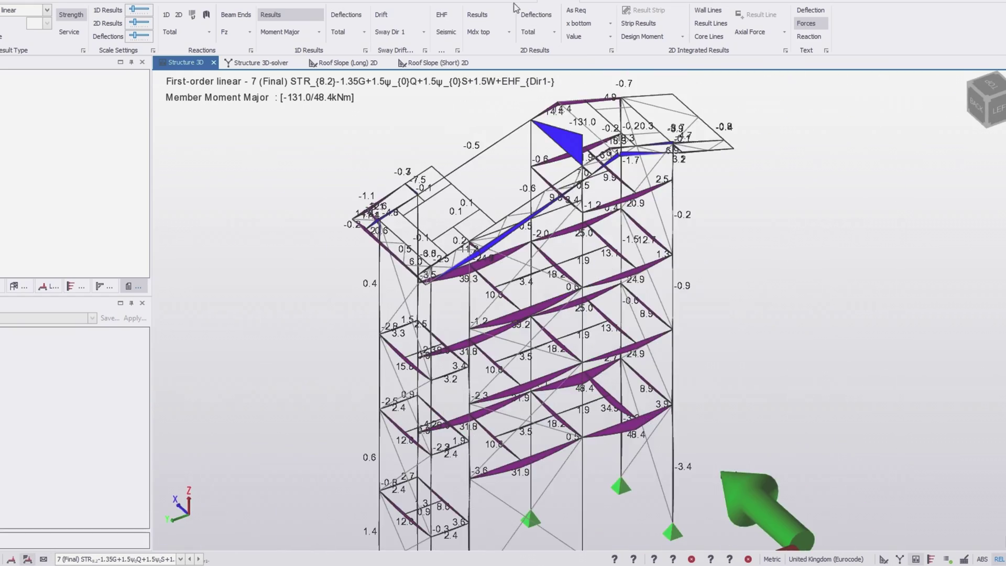
Review the frame's member design status, followed by its colour-coded design utilisation ratios from several angles.
click(932, 560)
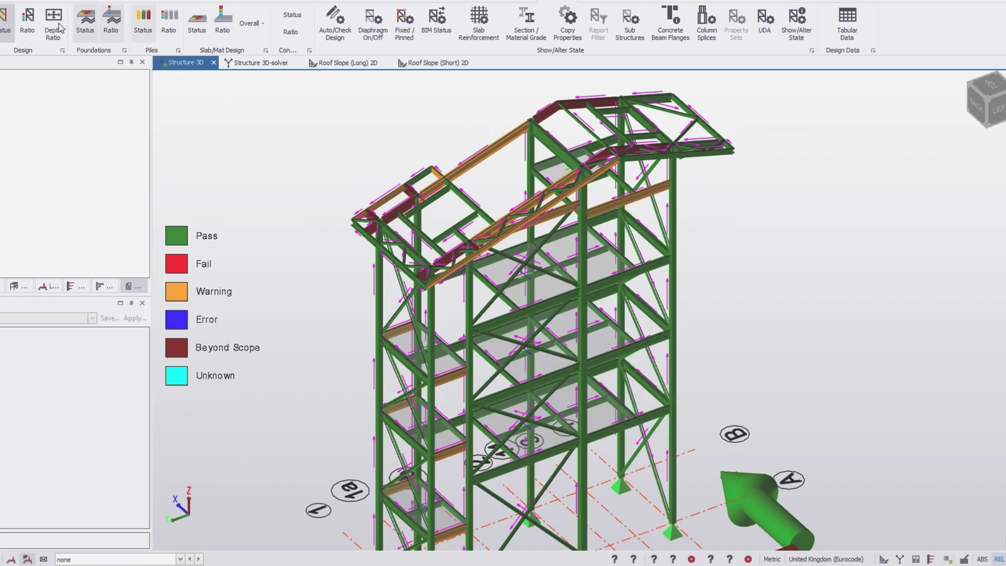
click(27, 21)
scroll(388, 226, up, 3)
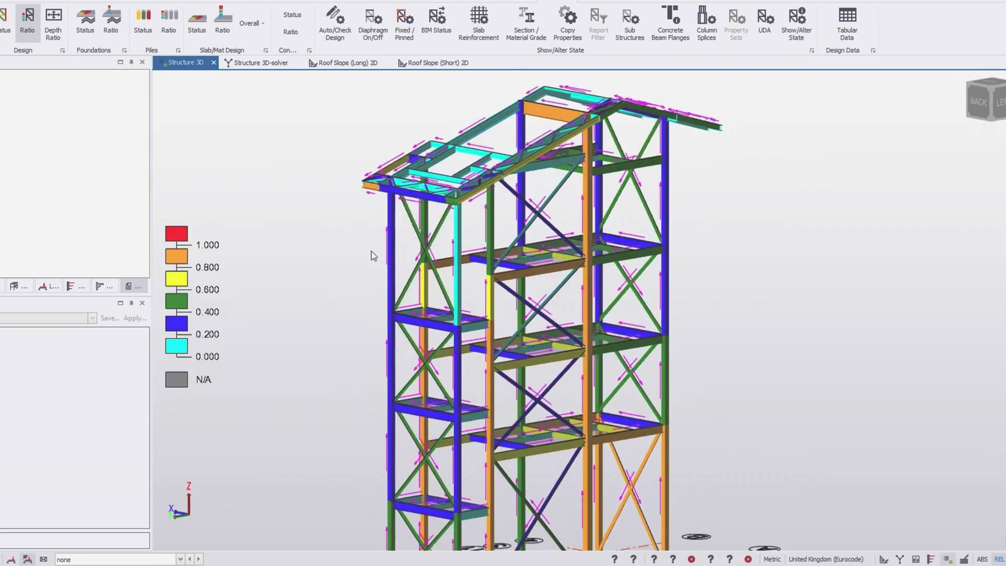
scroll(388, 225, down, 3)
drag(388, 225, 399, 195)
drag(465, 395, 511, 343)
scroll(507, 382, down, 2)
scroll(491, 310, up, 3)
drag(487, 310, 558, 267)
drag(549, 316, 636, 343)
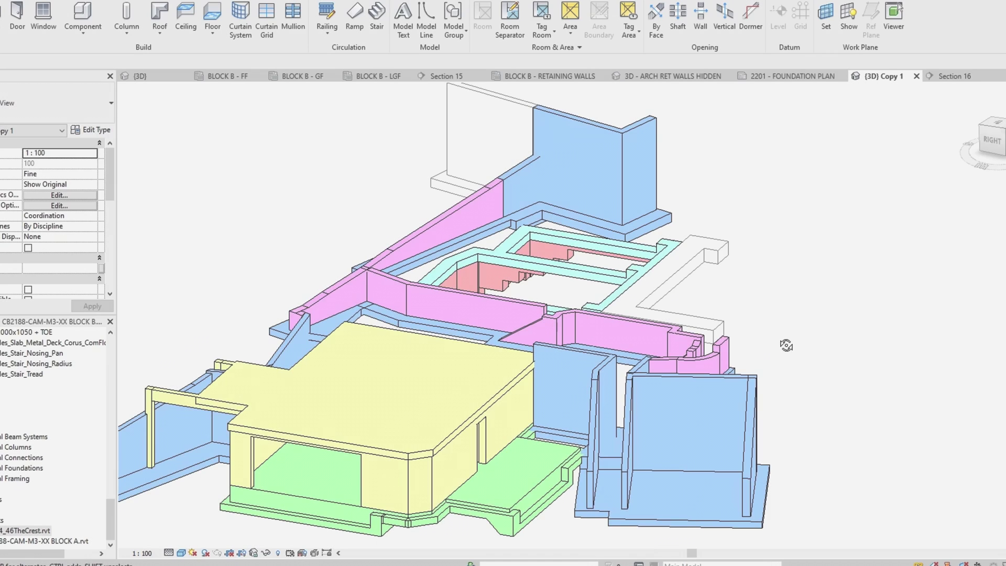
Examine the colour-coded foundations and retaining walls in the Revit 3D view, and bring up the Ground Floor as Proposed plan in Bluebeam.
mouse_move(787, 344)
mouse_down()
mouse_move(710, 344)
mouse_move(720, 245)
mouse_move(739, 231)
mouse_move(789, 337)
mouse_move(938, 370)
mouse_up()
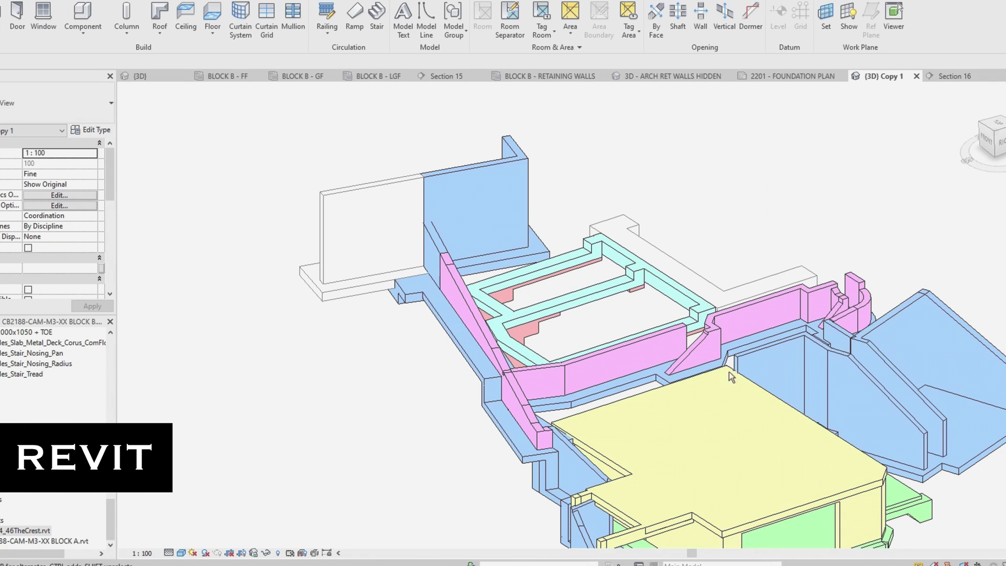
drag(697, 393, 419, 434)
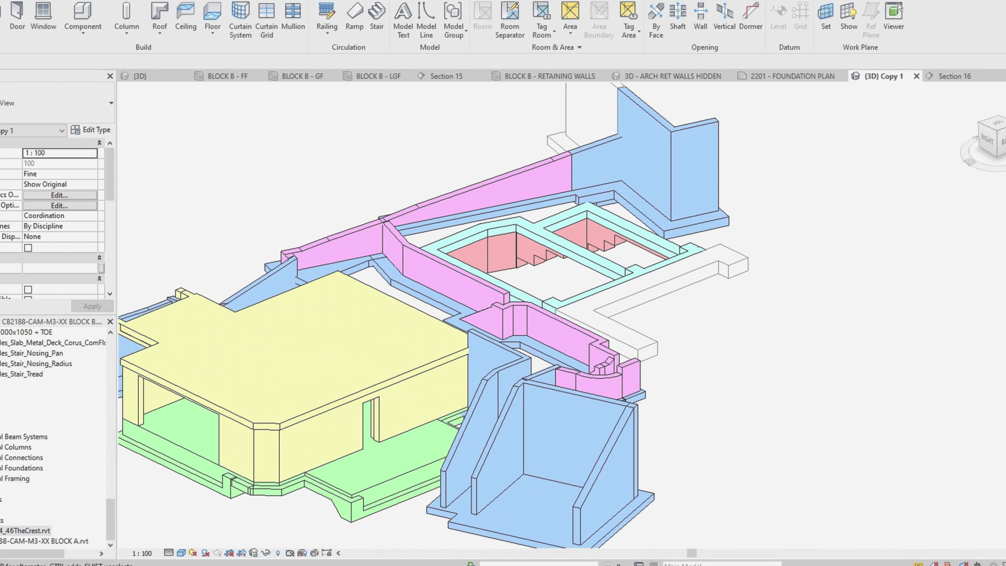
mouse_move(273, 565)
key(alt+Tab)
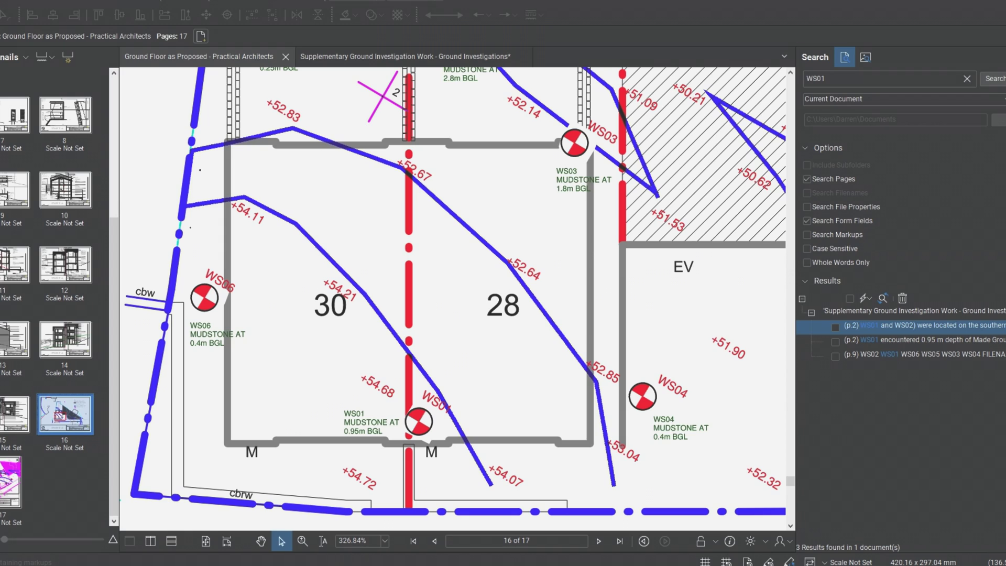
Switch to AutoCAD and examine the detail of the new 203x203x60UC steel beam anchored beneath the existing concrete beam.
key(alt+Tab)
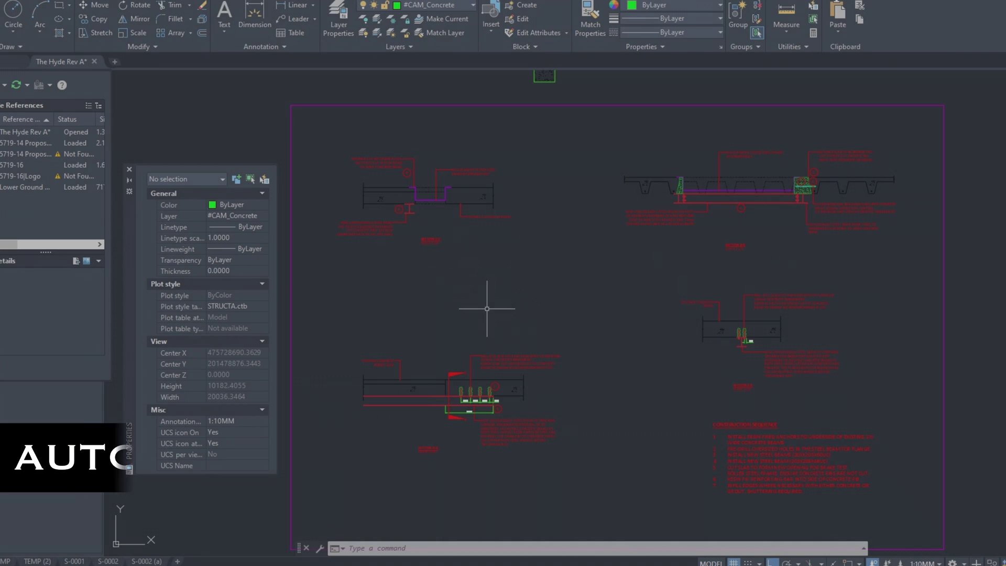
mouse_move(669, 328)
mouse_down()
mouse_move(403, 329)
mouse_move(528, 335)
mouse_up()
scroll(478, 321, up, 2)
scroll(529, 359, up, 2)
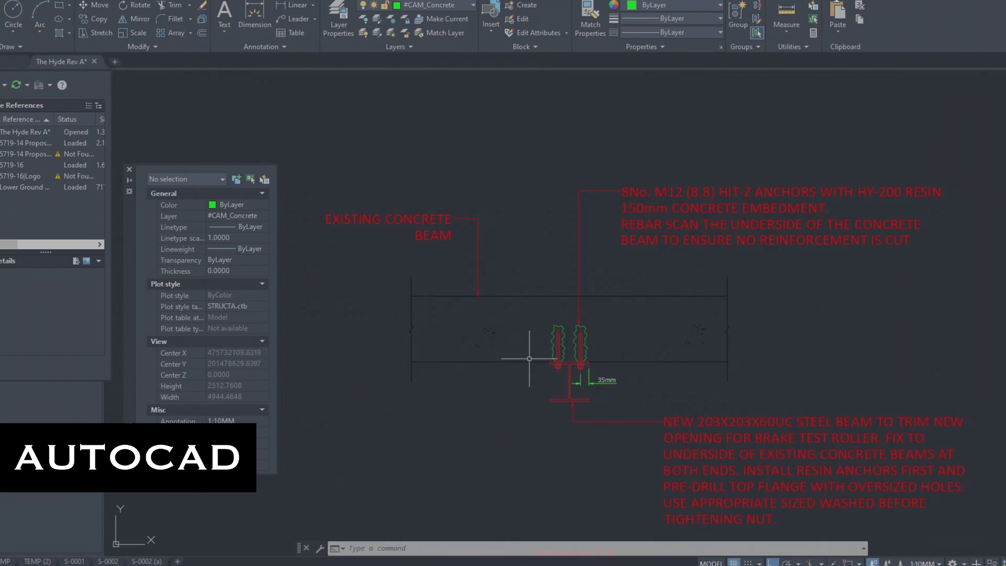
Examine Section B-B of the roller brake tester opening, including the steel beam connections and notes at both ends.
scroll(529, 359, up, 2)
scroll(529, 359, down, 4)
drag(569, 282, 489, 443)
drag(572, 256, 551, 332)
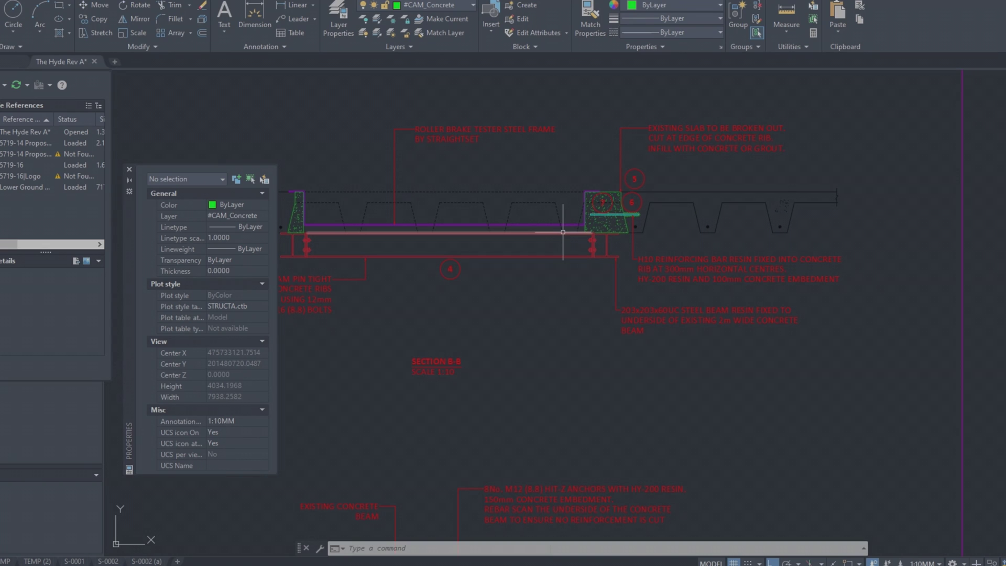
drag(428, 295, 629, 292)
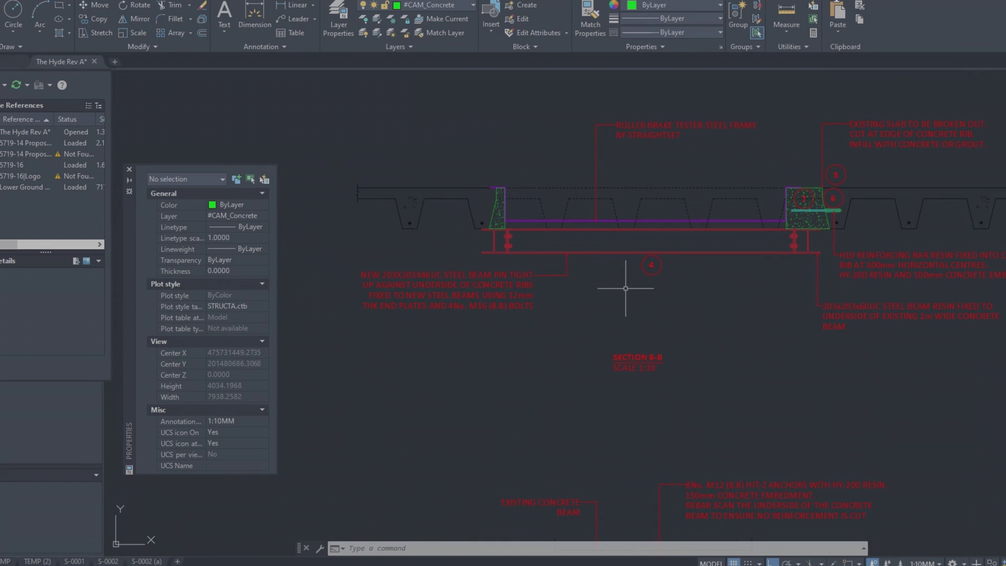
scroll(649, 363, up, 2)
mouse_move(408, 264)
mouse_down()
mouse_move(550, 355)
mouse_move(656, 400)
mouse_up()
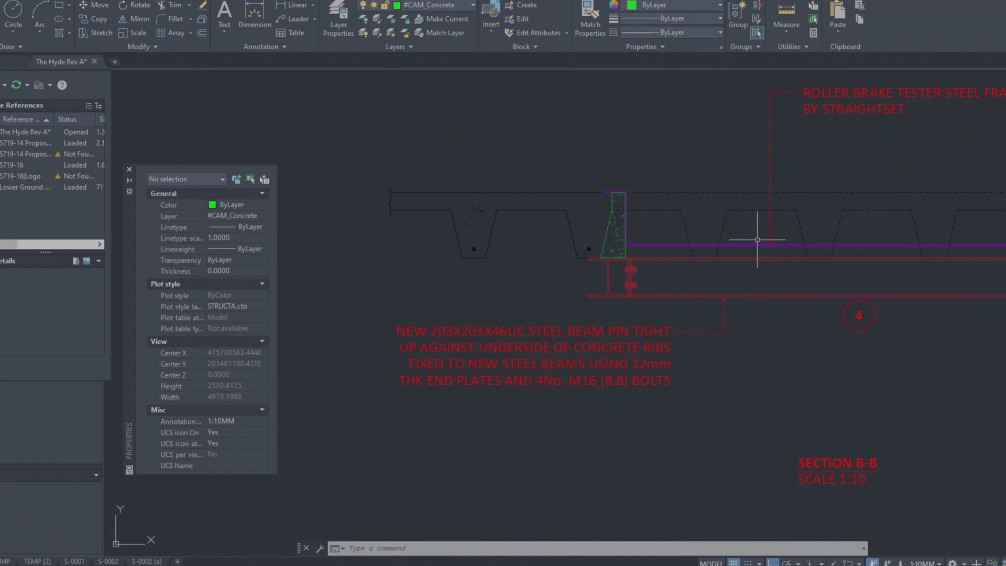
scroll(745, 239, down, 2)
Examine the steel beam's resin anchor detail, including the anchor spacing dimensions and the 203x203x60UC beam and HIT-Z anchor notes.
drag(606, 265, 859, 132)
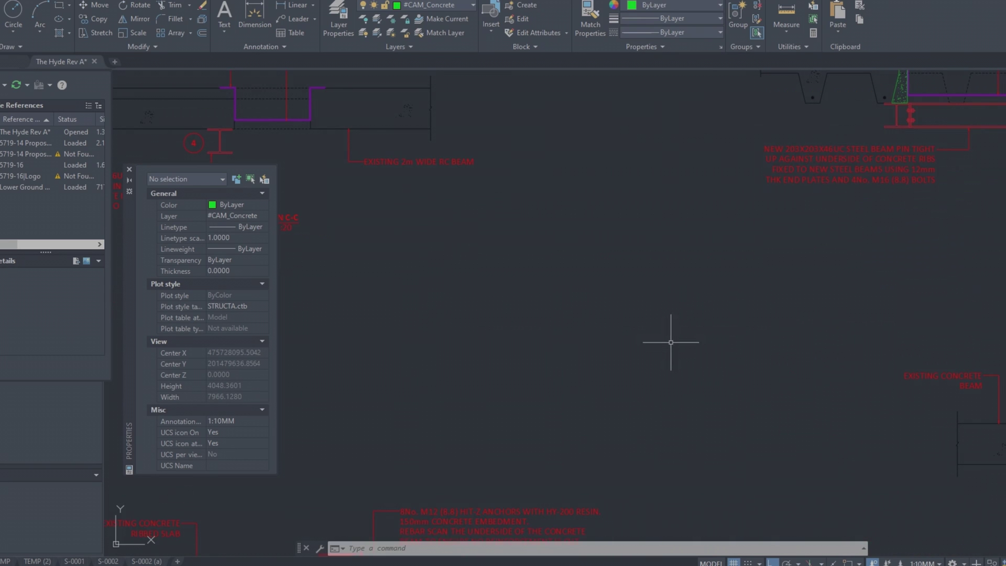
scroll(574, 334, down, 2)
drag(574, 334, 752, 166)
scroll(622, 375, up, 4)
scroll(662, 351, up, 2)
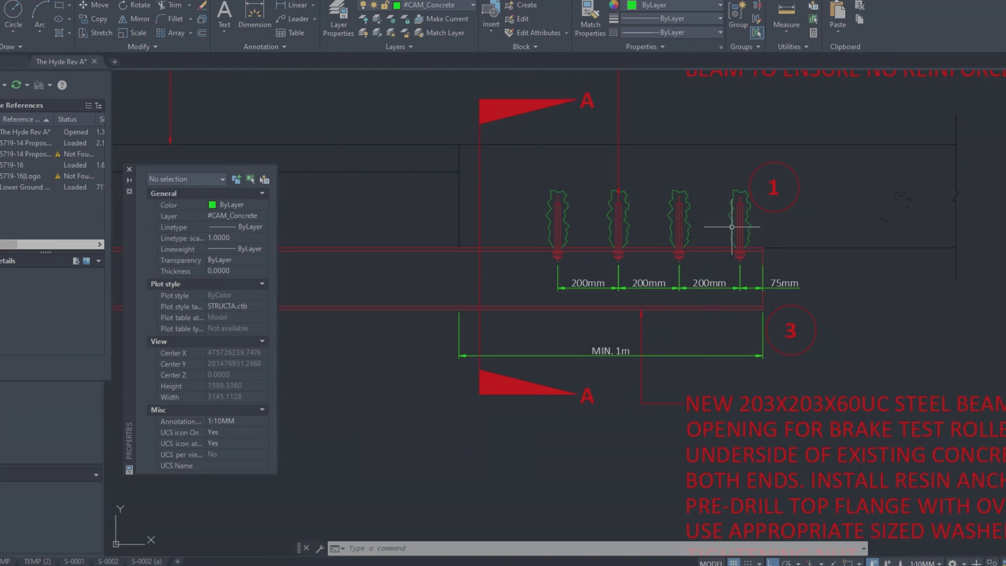
drag(724, 219, 540, 77)
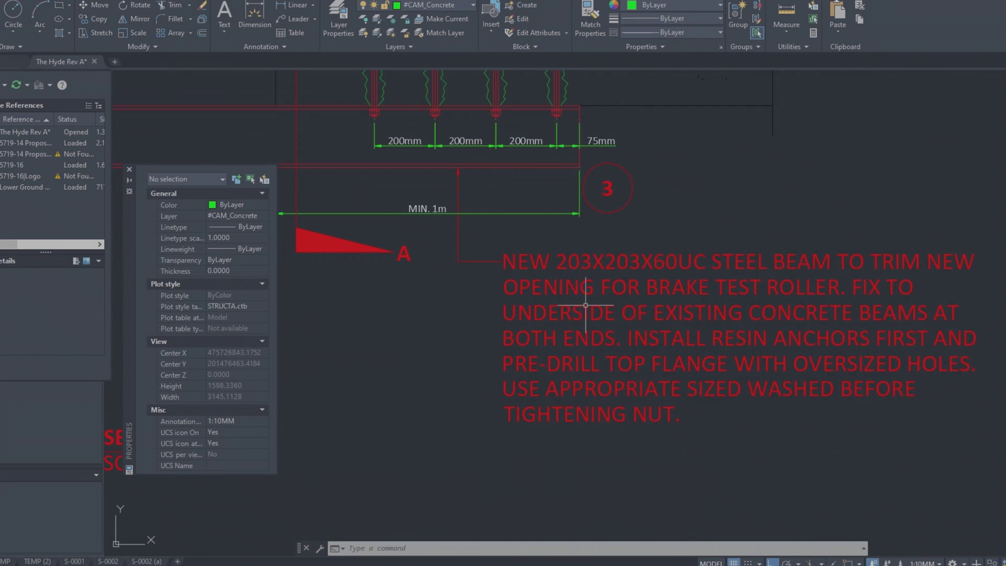
scroll(730, 377, down, 4)
scroll(714, 321, up, 4)
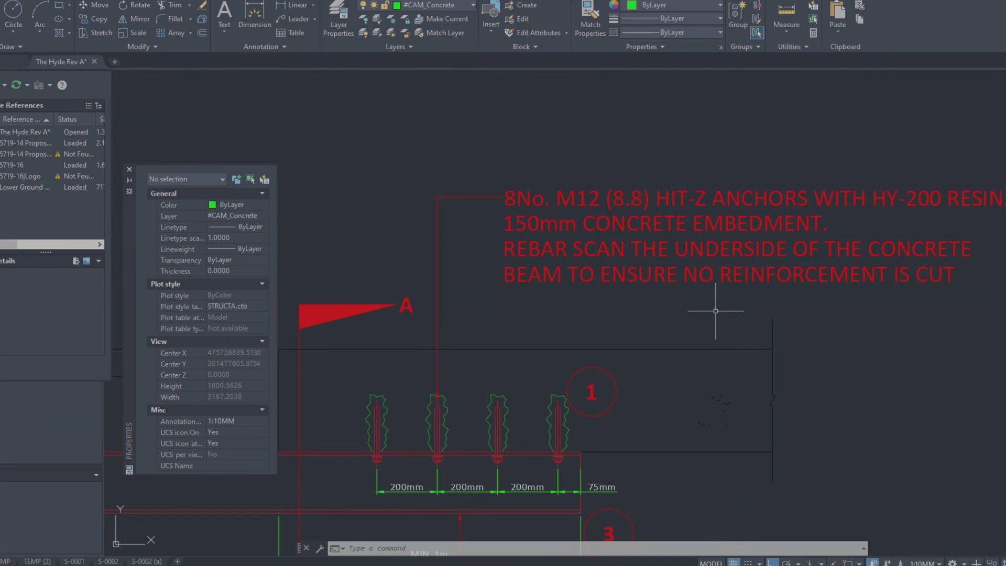
drag(594, 328, 888, 333)
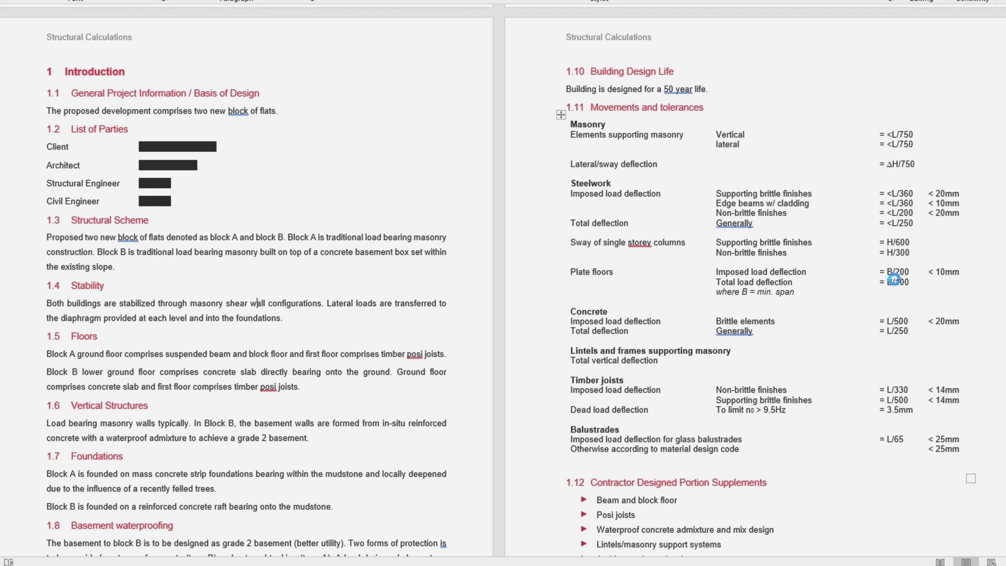
Switch to the structural calculations report in Word and read from the introduction through loading to the concrete design pages.
scroll(894, 283, down, 12)
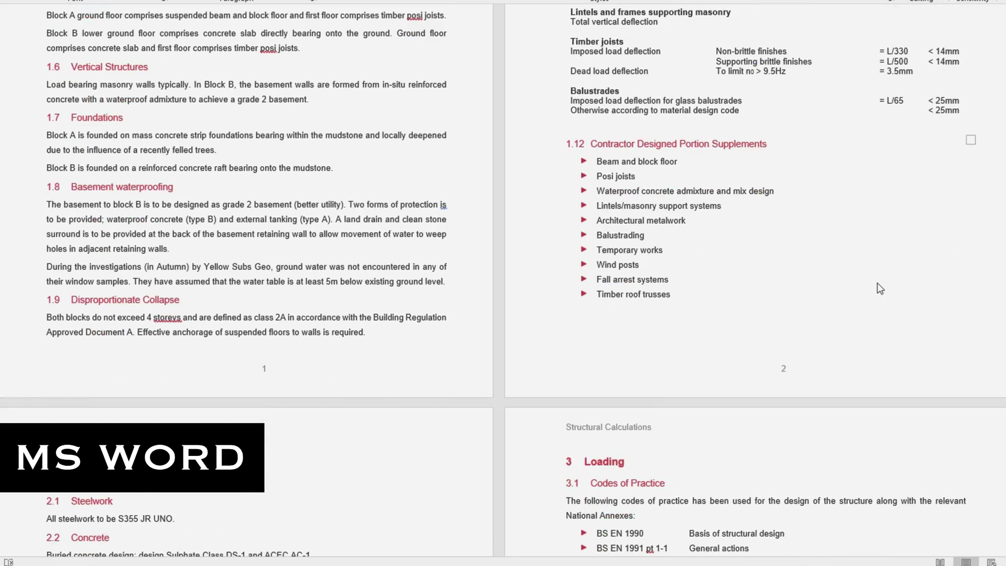
scroll(881, 288, down, 12)
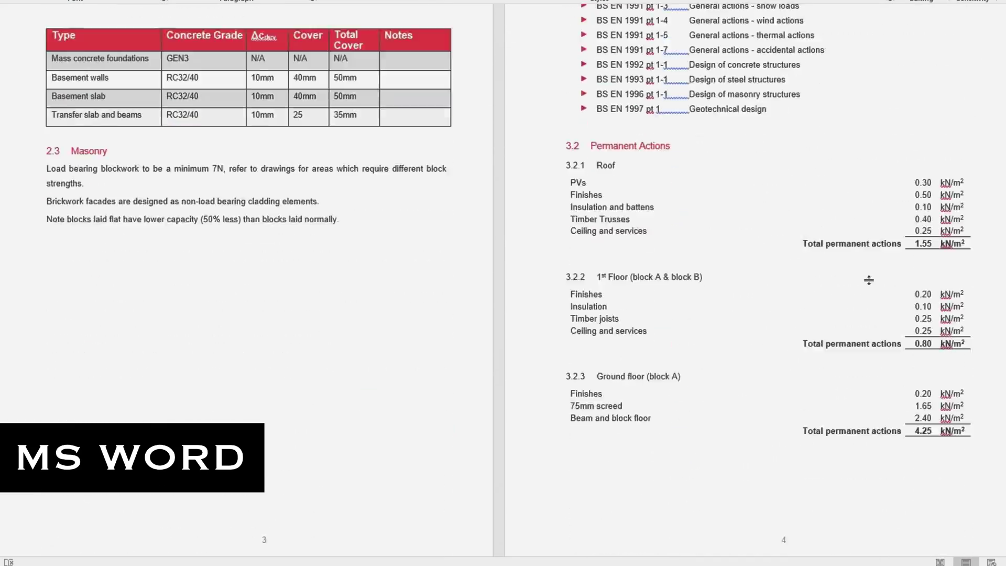
scroll(859, 281, down, 15)
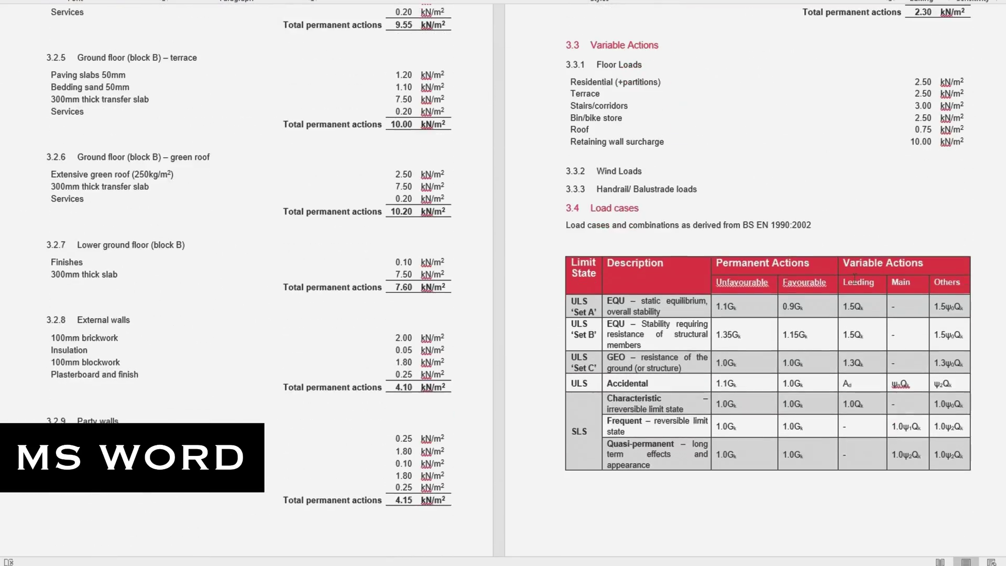
scroll(855, 279, down, 7)
scroll(854, 281, down, 17)
scroll(854, 278, down, 14)
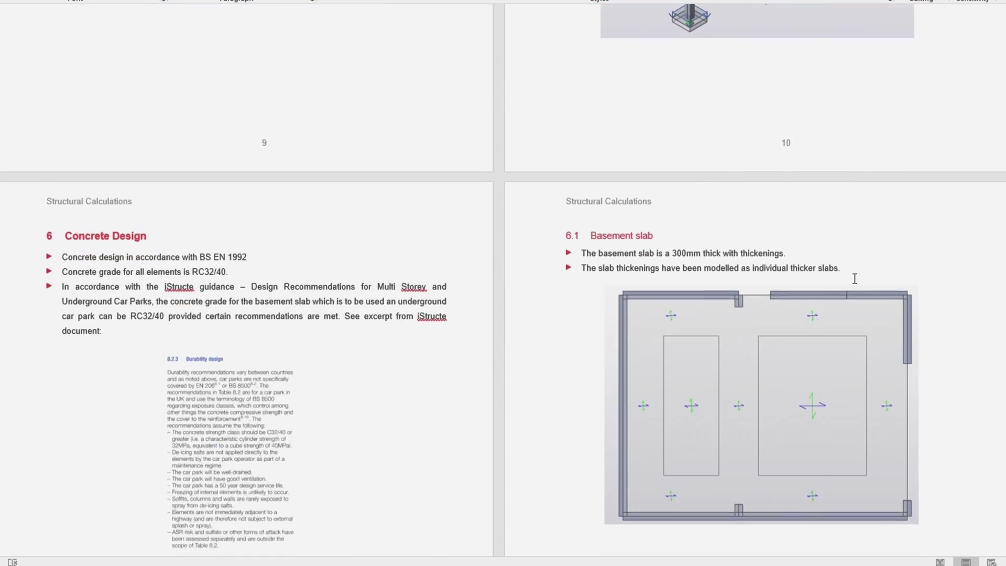
scroll(855, 279, down, 15)
scroll(854, 280, down, 10)
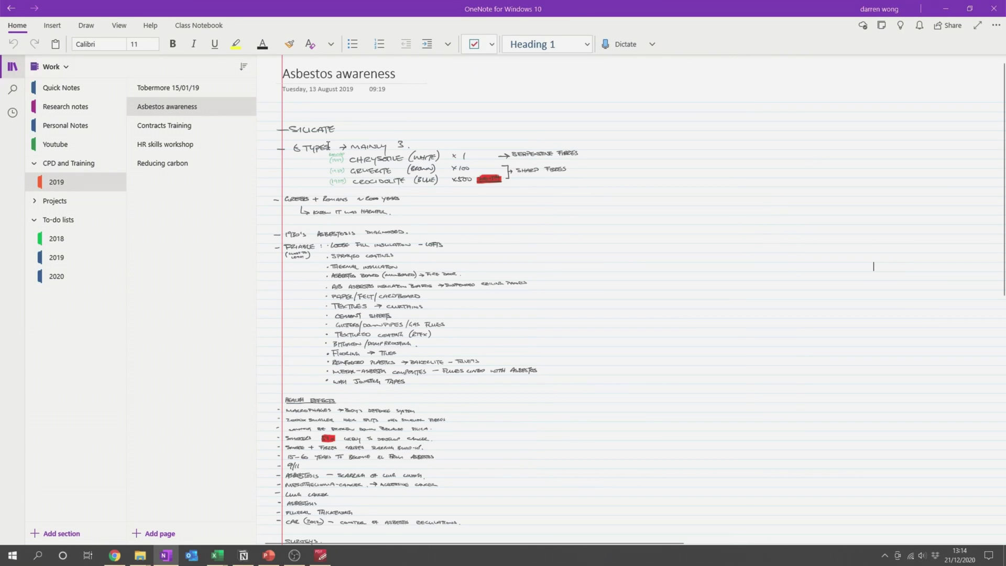
Switch to OneNote and read the handwritten Asbestos awareness notes, including the health effects and surveys parts.
scroll(385, 186, down, 1)
scroll(384, 186, down, 5)
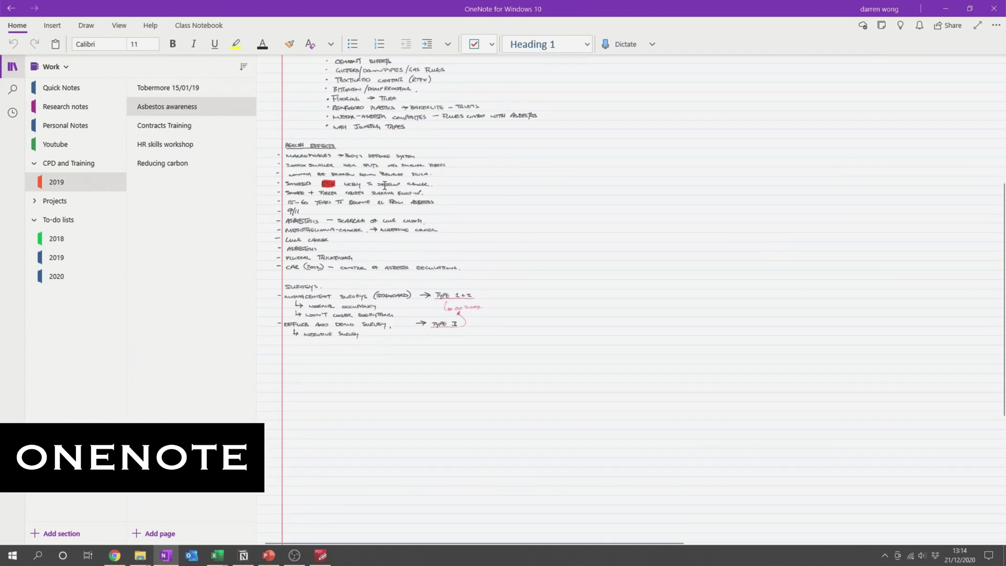
scroll(381, 188, up, 2)
scroll(382, 187, up, 2)
scroll(382, 186, up, 5)
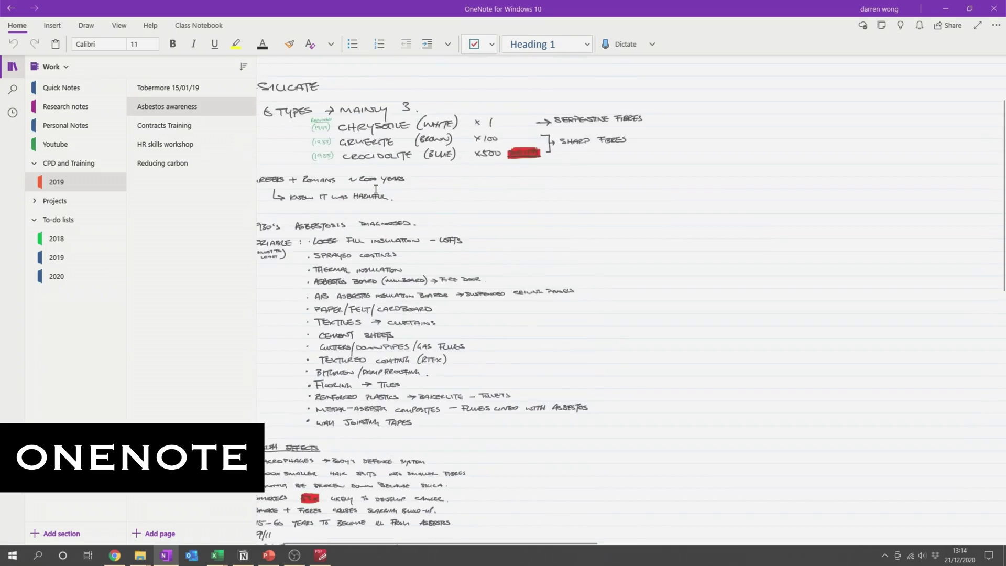
Open the Reducing carbon and HR skills workshop training pages and read through their notes.
click(238, 167)
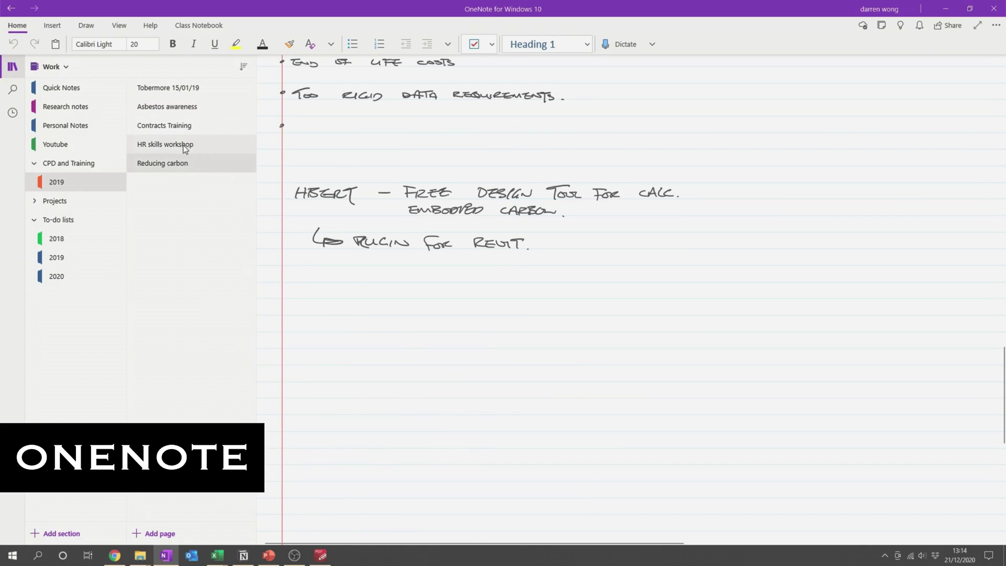
scroll(372, 193, up, 15)
scroll(371, 193, up, 5)
click(167, 145)
scroll(390, 177, down, 10)
scroll(389, 177, down, 8)
Open the 2020 to-do lists and read the October 2020 page's project briefs, Redrow table and Bassaleg TSD Model review checklist.
click(79, 275)
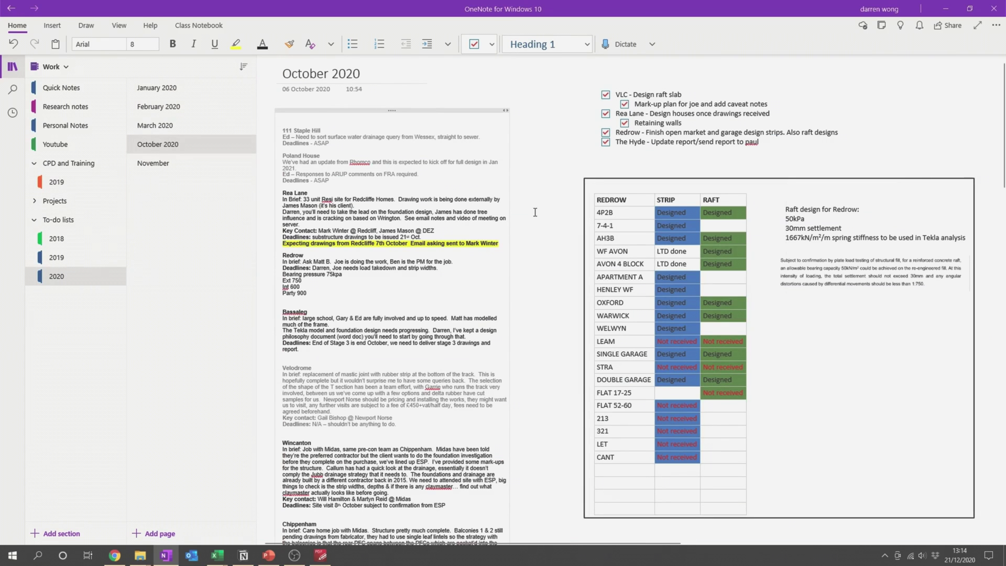
scroll(608, 225, down, 3)
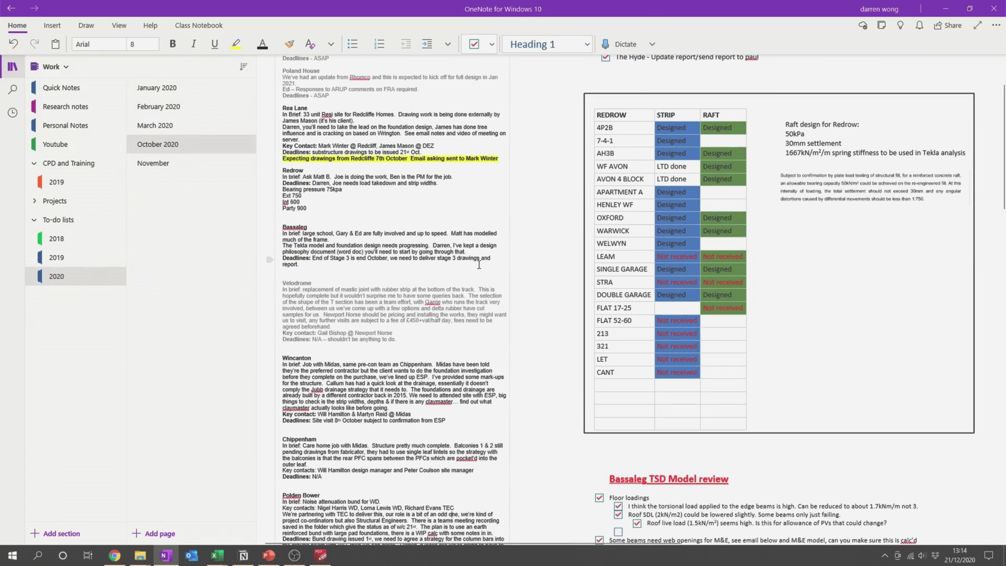
scroll(571, 318, down, 5)
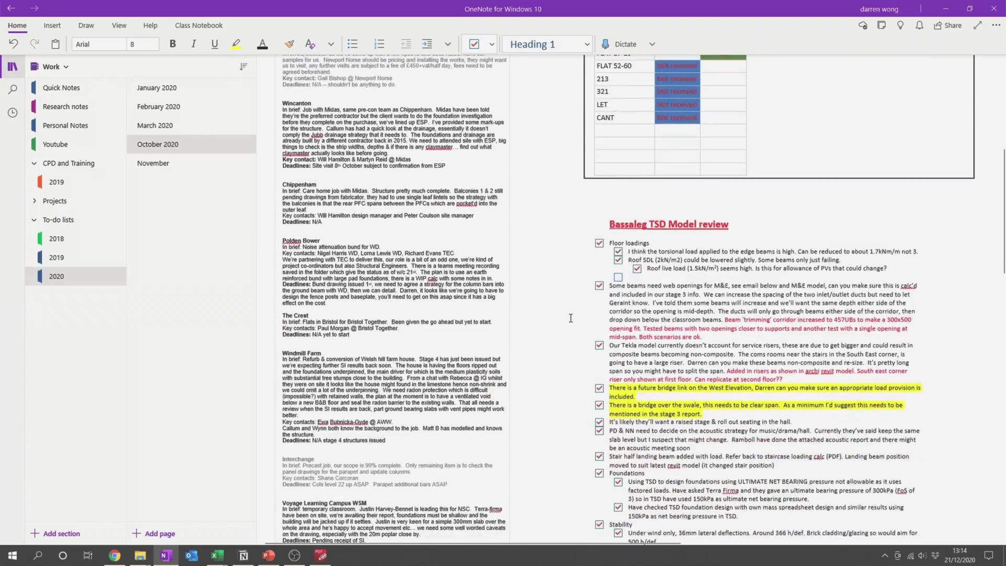
scroll(666, 303, down, 3)
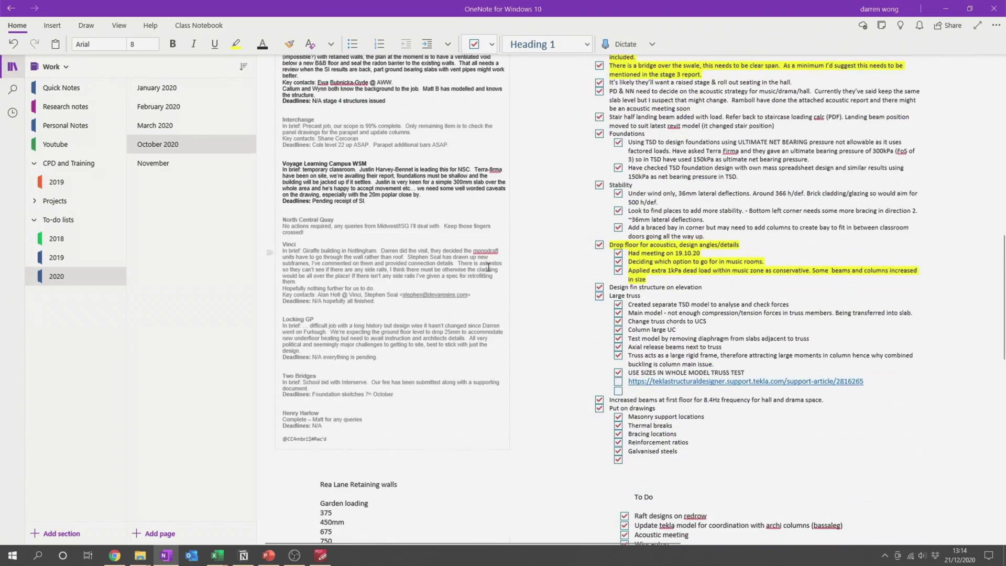
scroll(463, 349, down, 6)
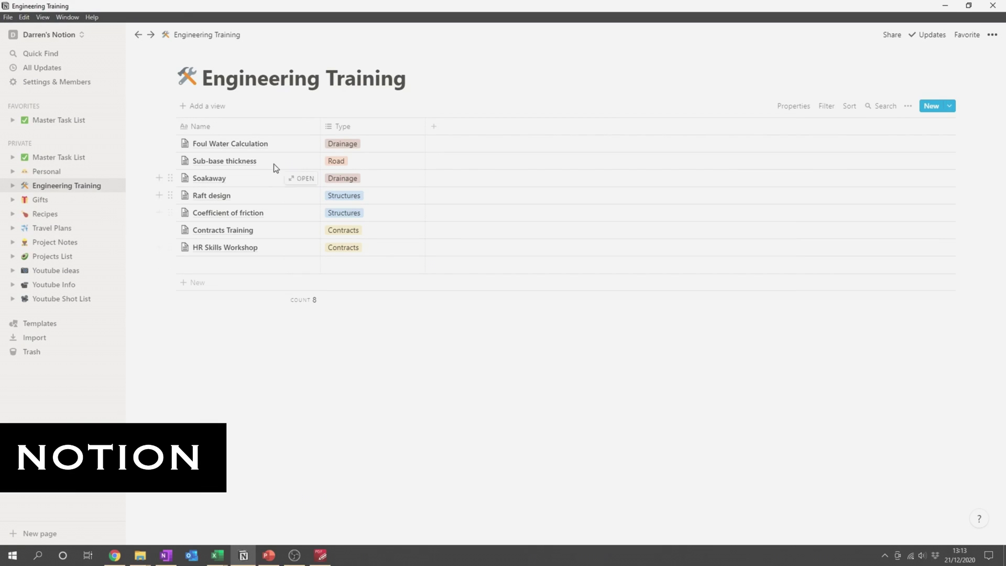
Switch to Notion, read the Sub-base thickness entry in Engineering Training, and close it.
click(293, 166)
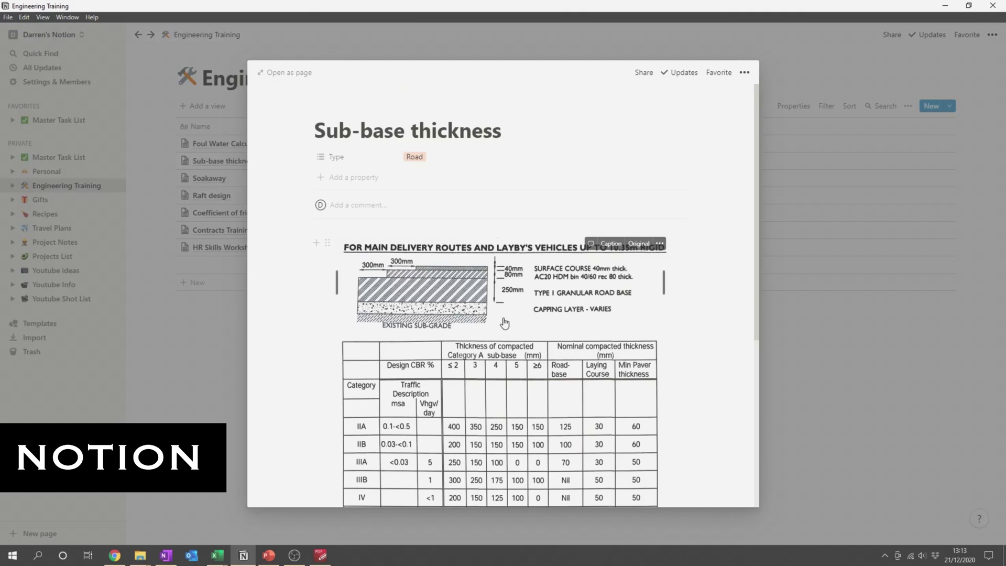
scroll(505, 322, down, 1)
scroll(505, 322, down, 4)
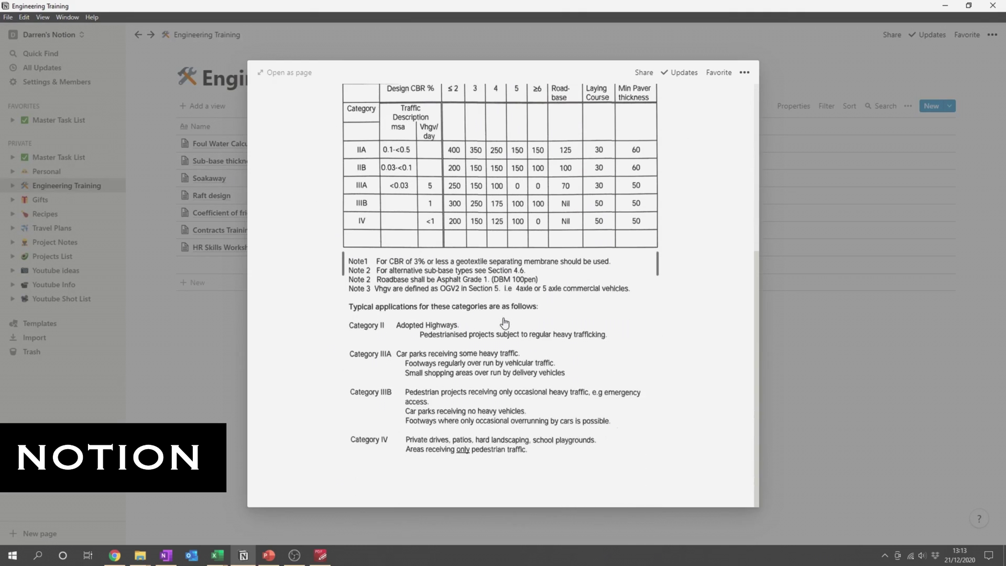
scroll(505, 322, up, 3)
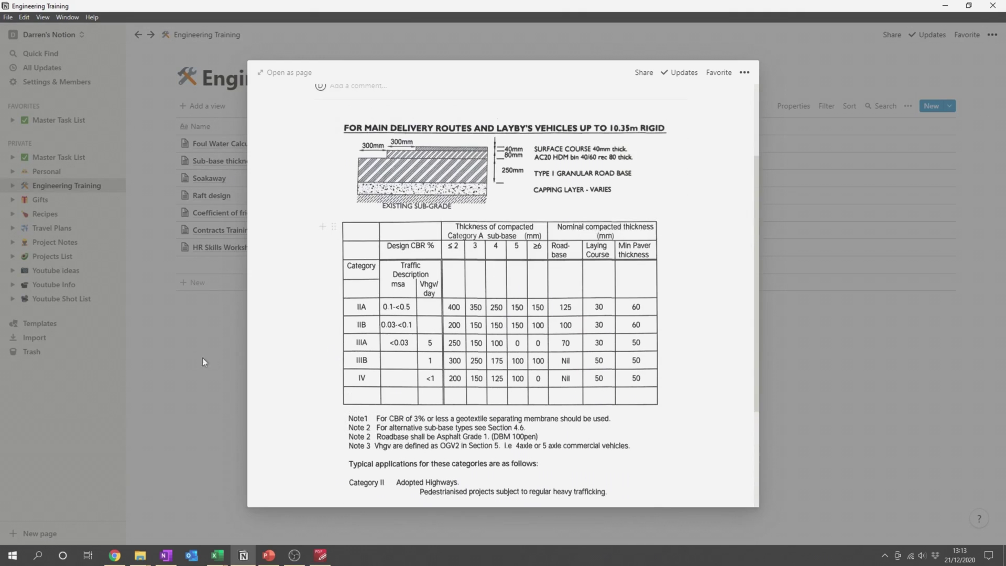
click(193, 361)
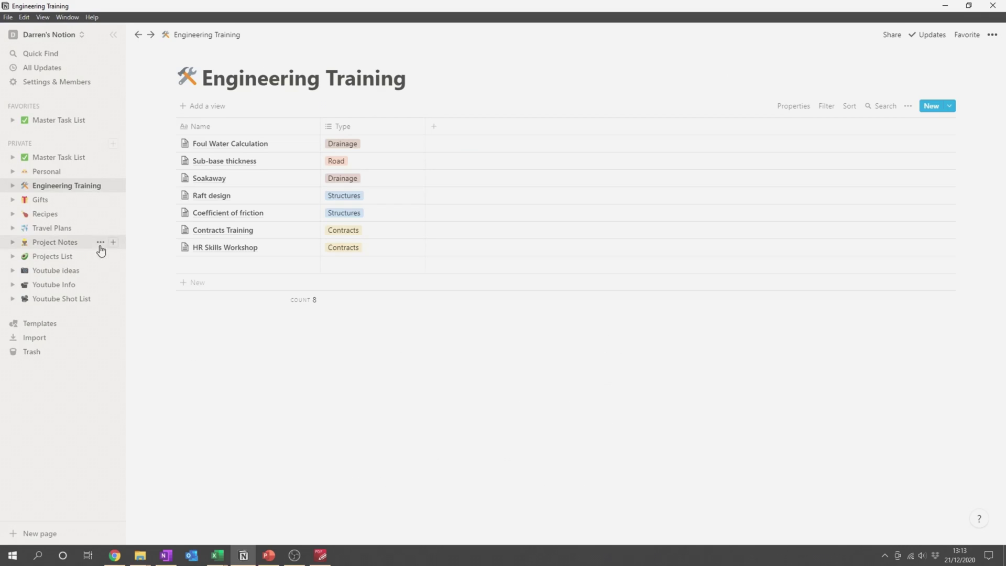
Browse the Recipes, Projects List and Youtube ideas databases, reading down the list of video ideas.
click(65, 214)
scroll(227, 272, down, 1)
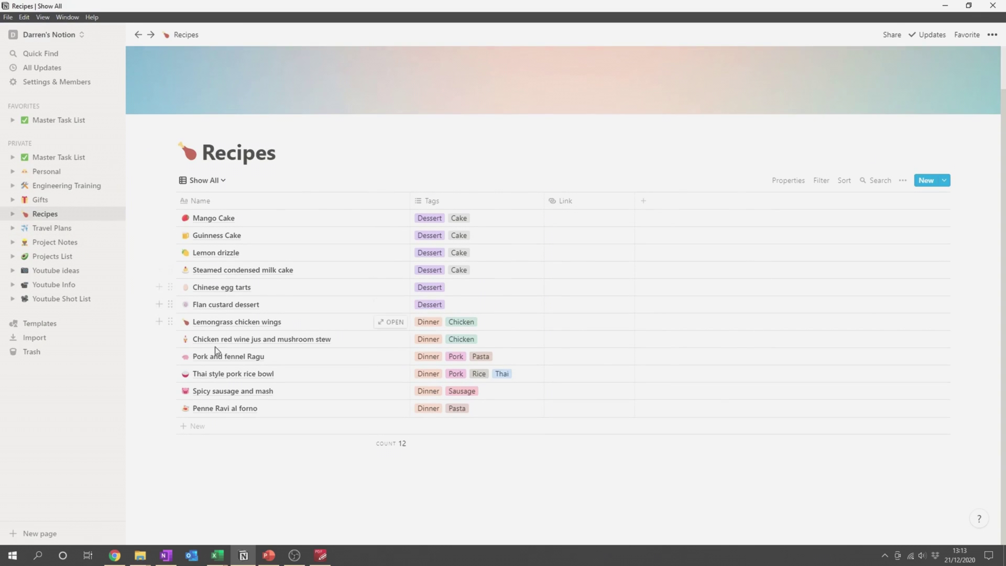
click(52, 256)
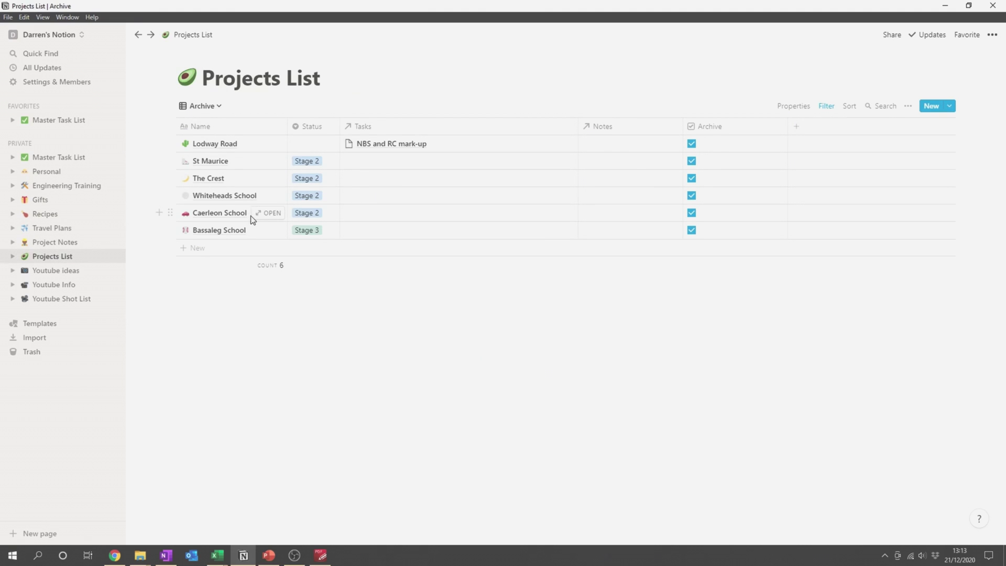
click(76, 271)
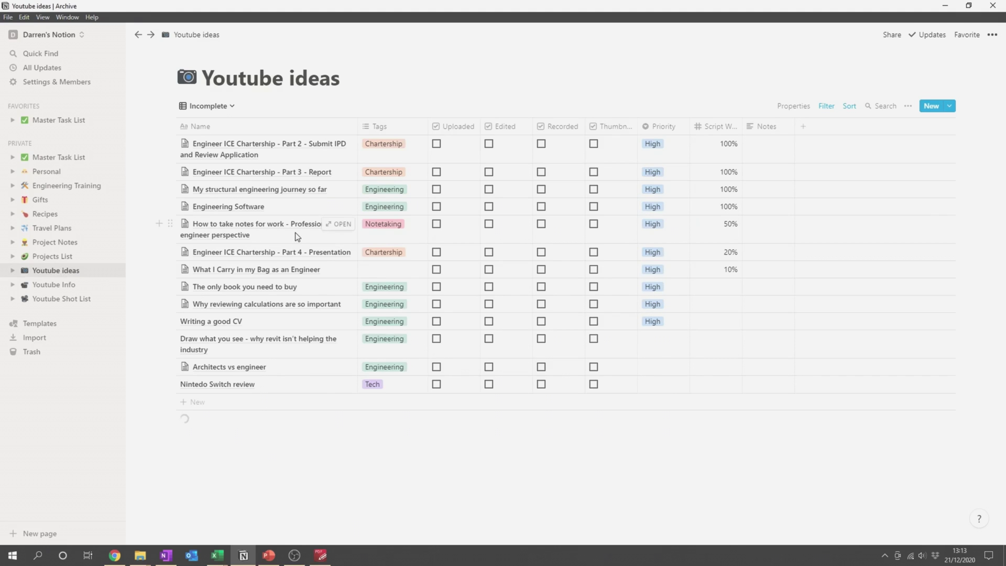
scroll(297, 237, down, 10)
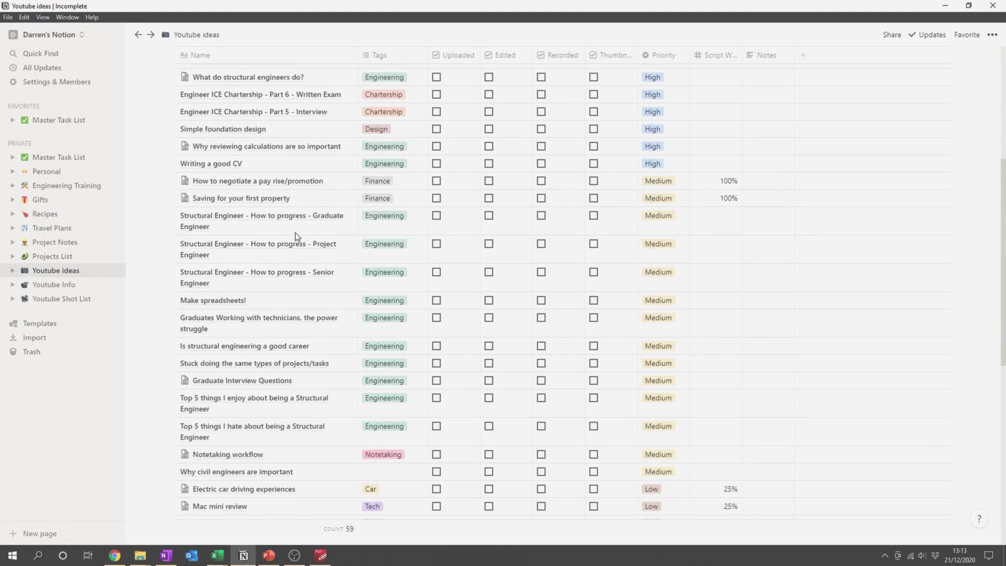